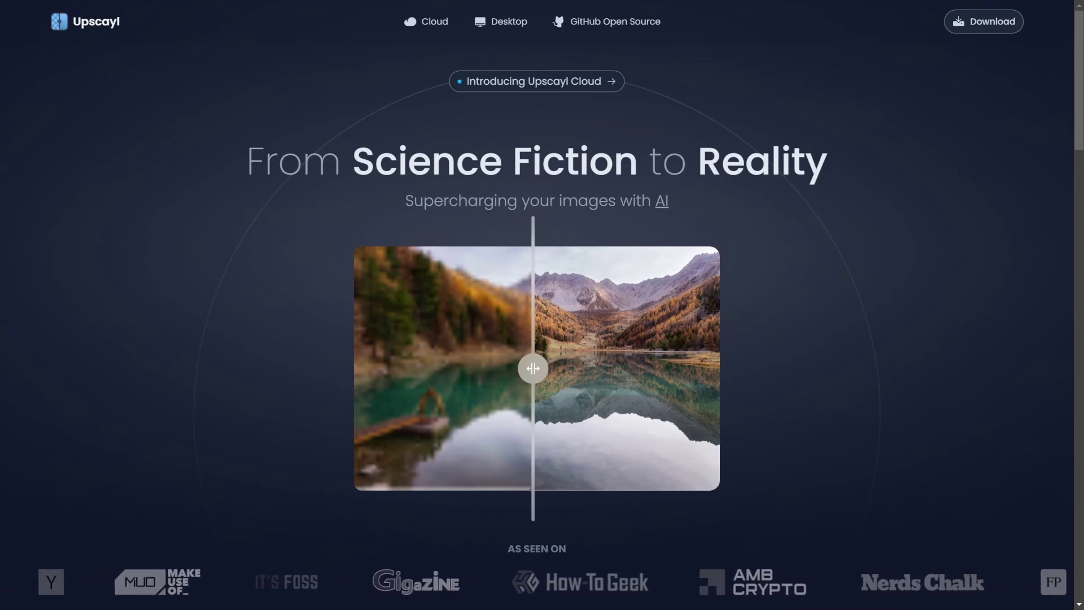
Look through the Upscayl website's feature sections down to the desktop download section.
{"action": "scroll", "coordinate": [536, 305], "scroll_direction": "down", "scroll_amount": 2}
{"action": "scroll", "coordinate": [536, 305], "scroll_direction": "down", "scroll_amount": 9}
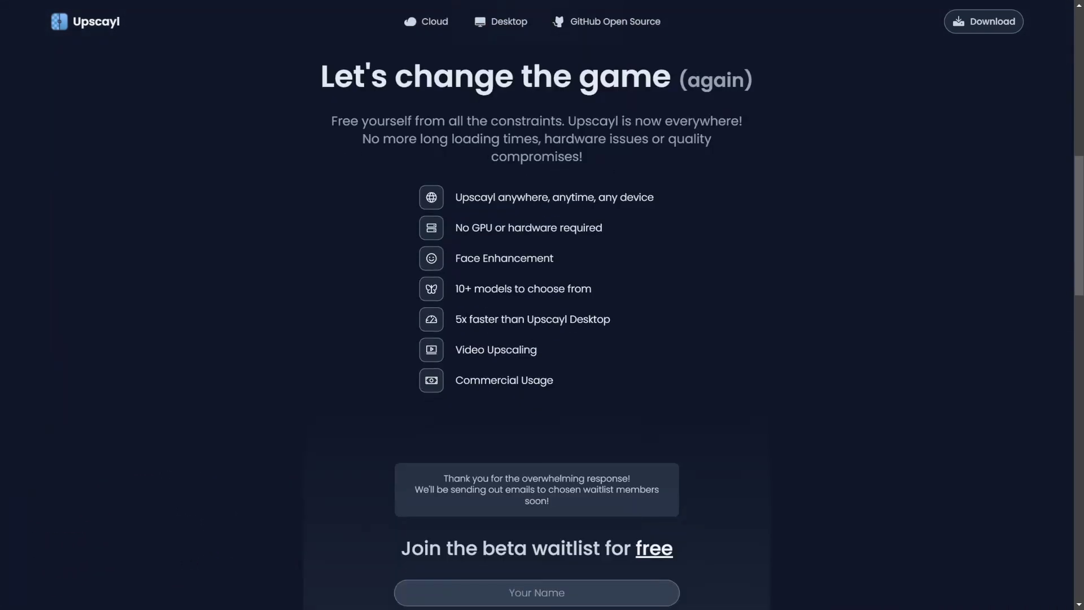
{"action": "scroll", "coordinate": [536, 305], "scroll_direction": "down", "scroll_amount": 2}
{"action": "scroll", "coordinate": [536, 305], "scroll_direction": "up", "scroll_amount": 2}
{"action": "scroll", "coordinate": [536, 305], "scroll_direction": "down", "scroll_amount": 11}
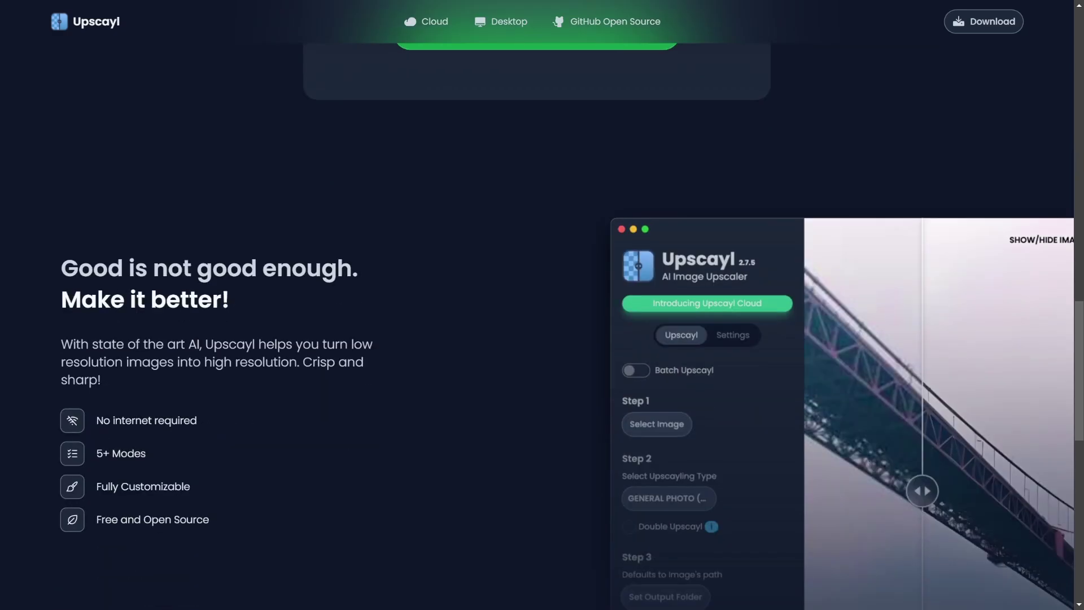
{"action": "scroll", "coordinate": [537, 305], "scroll_direction": "down", "scroll_amount": 1}
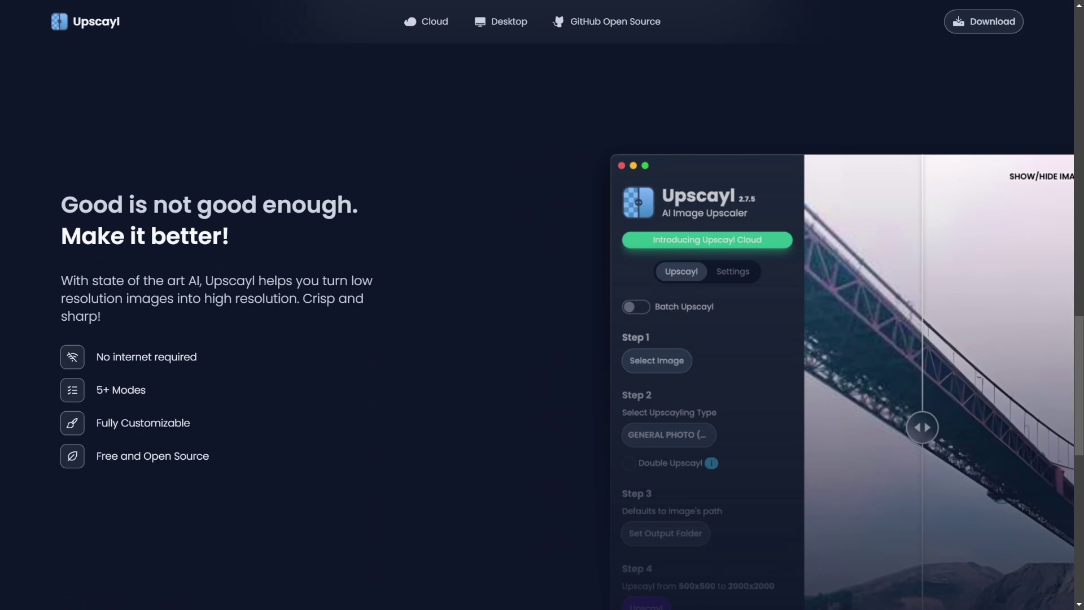
{"action": "scroll", "coordinate": [537, 305], "scroll_direction": "down", "scroll_amount": 1}
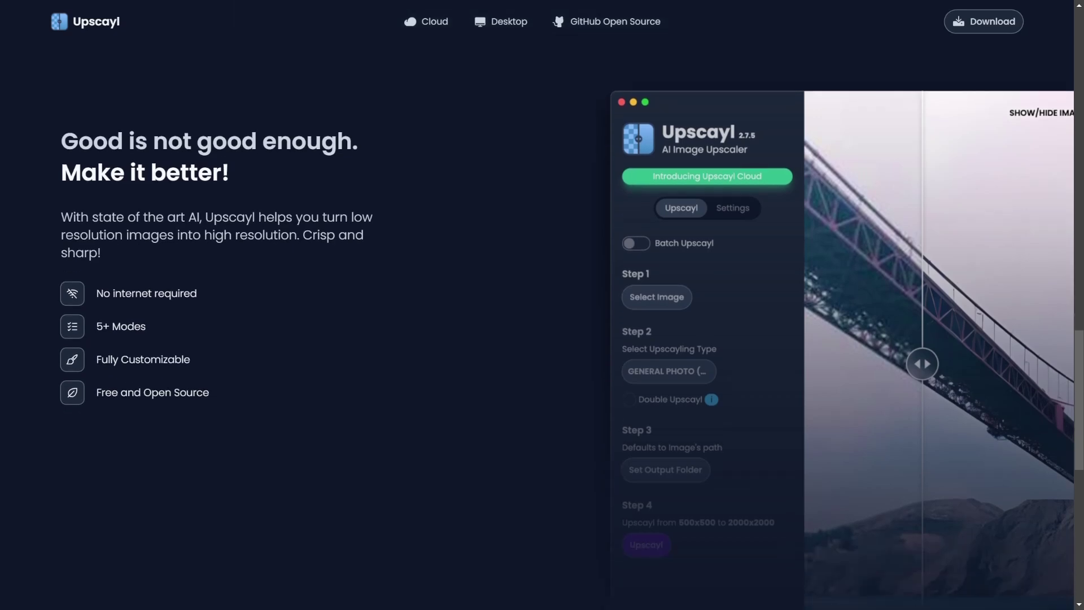
{"action": "scroll", "coordinate": [537, 305], "scroll_direction": "down", "scroll_amount": 3}
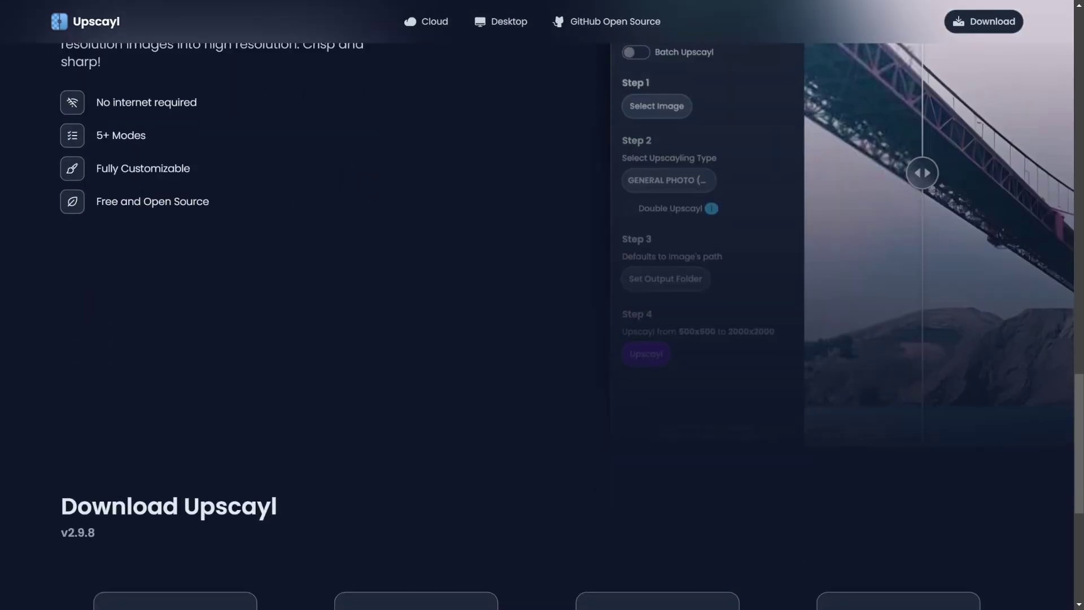
{"action": "scroll", "coordinate": [536, 305], "scroll_direction": "down", "scroll_amount": 2}
{"action": "scroll", "coordinate": [175, 418], "scroll_direction": "down", "scroll_amount": 2}
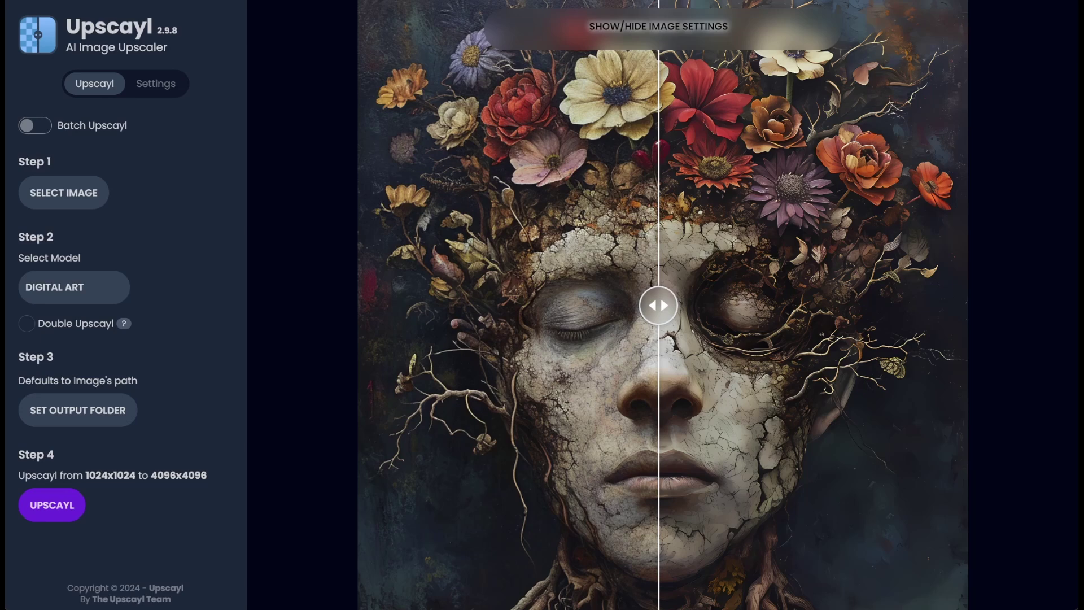
Compare the original and upscaled flower portrait with the comparison slider, and reset the image.
{"action": "left_click_drag", "start_coordinate": [659, 305], "coordinate": [685, 363]}
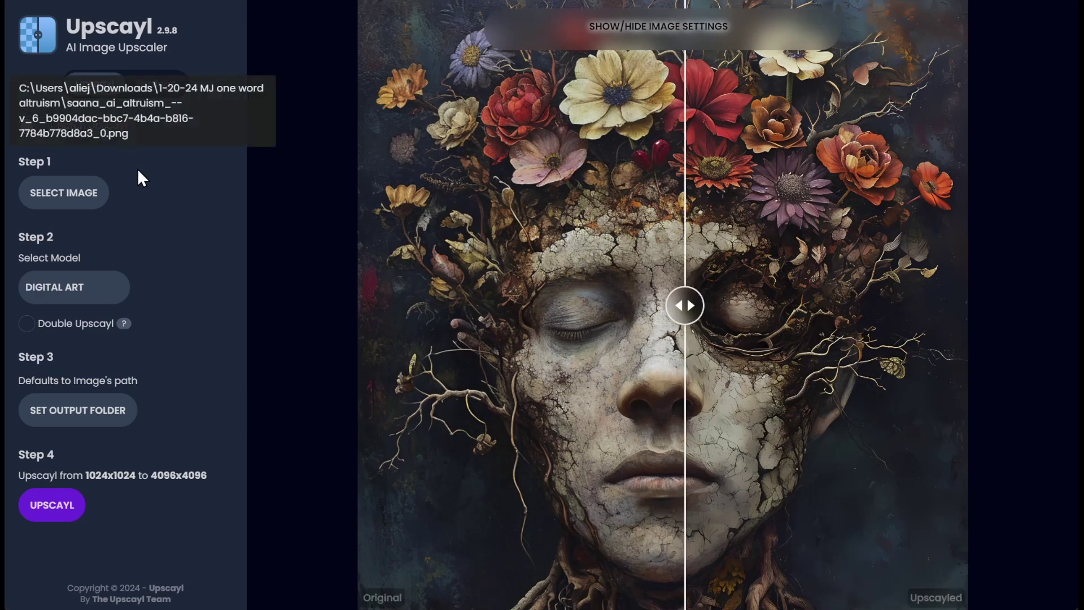
{"action": "left_click", "coordinate": [703, 37]}
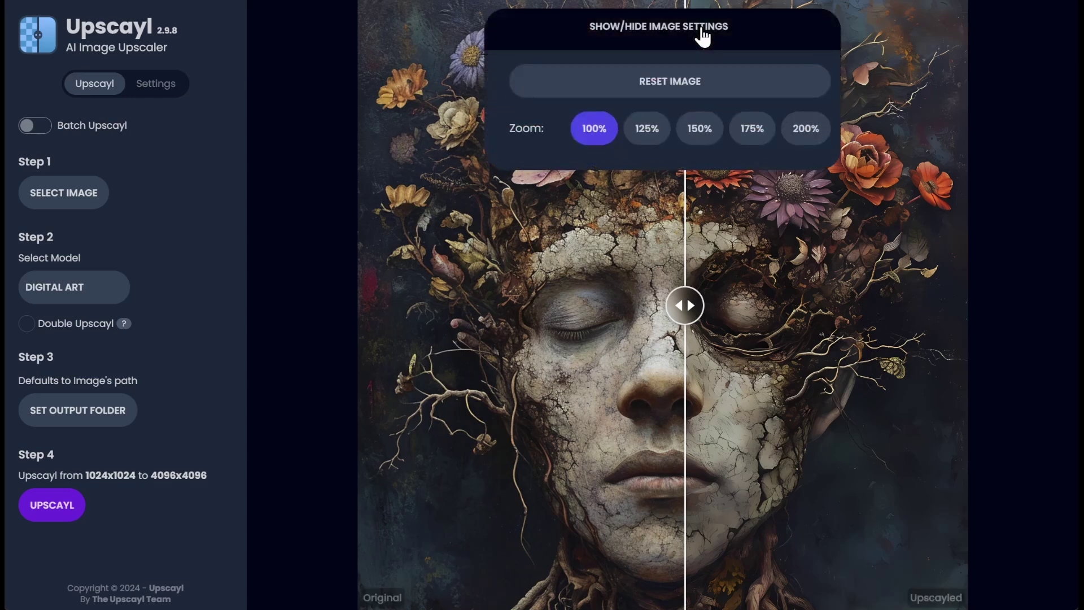
{"action": "left_click", "coordinate": [696, 84]}
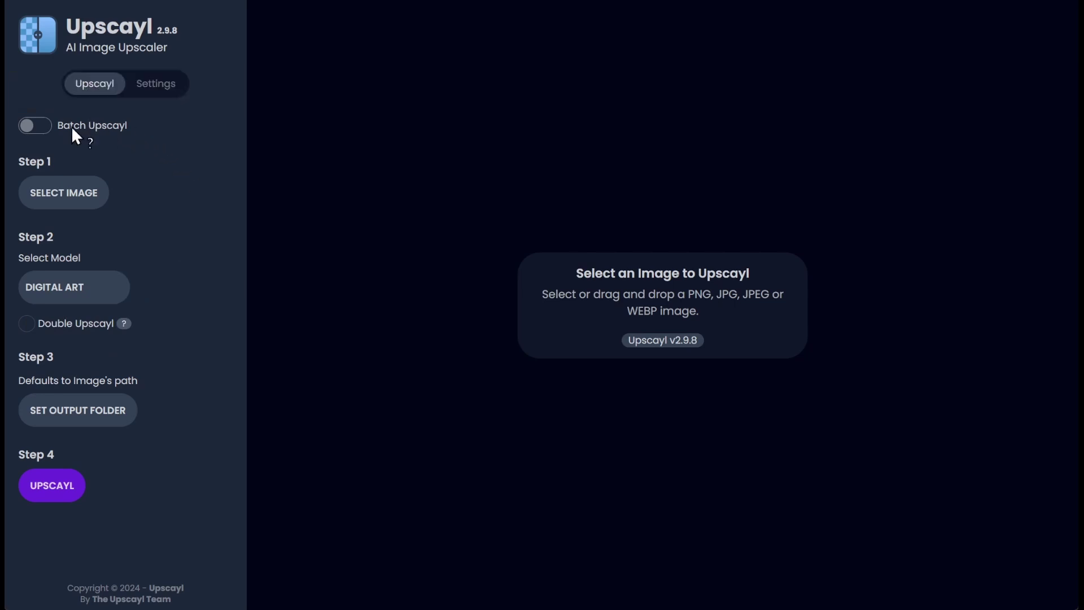
Load the image of the cracked stone head and child, and upscale it with the Digital Art model.
{"action": "left_click", "coordinate": [58, 200]}
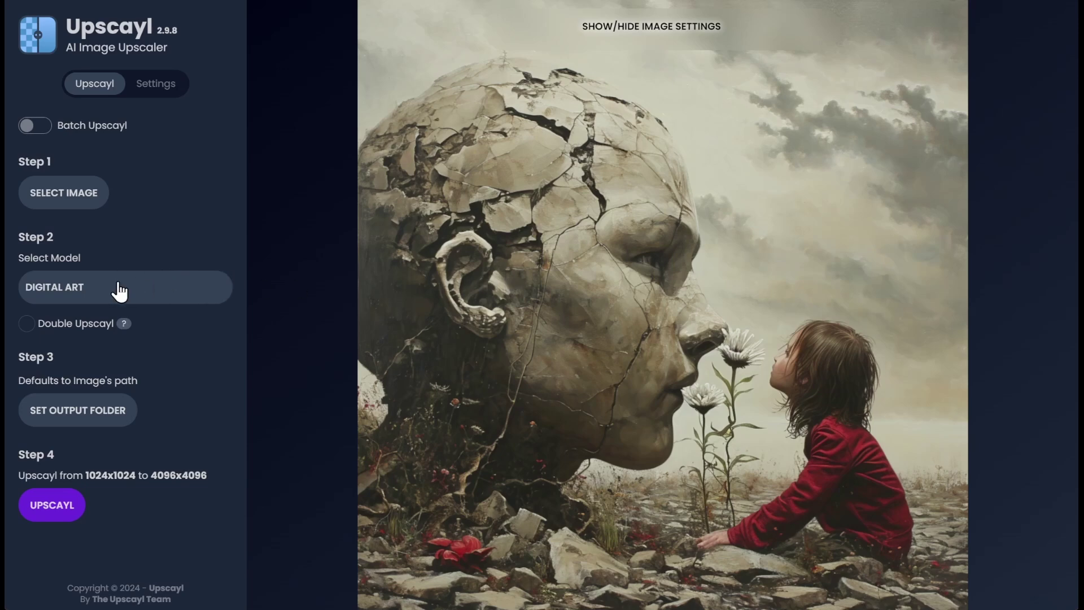
{"action": "left_click", "coordinate": [70, 294]}
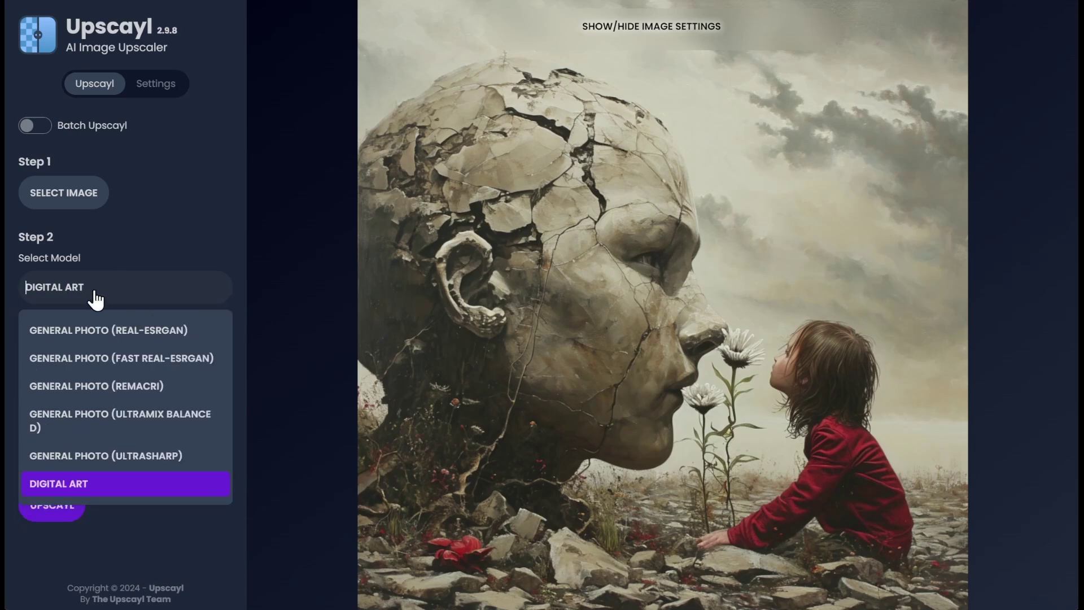
{"action": "left_click", "coordinate": [101, 488]}
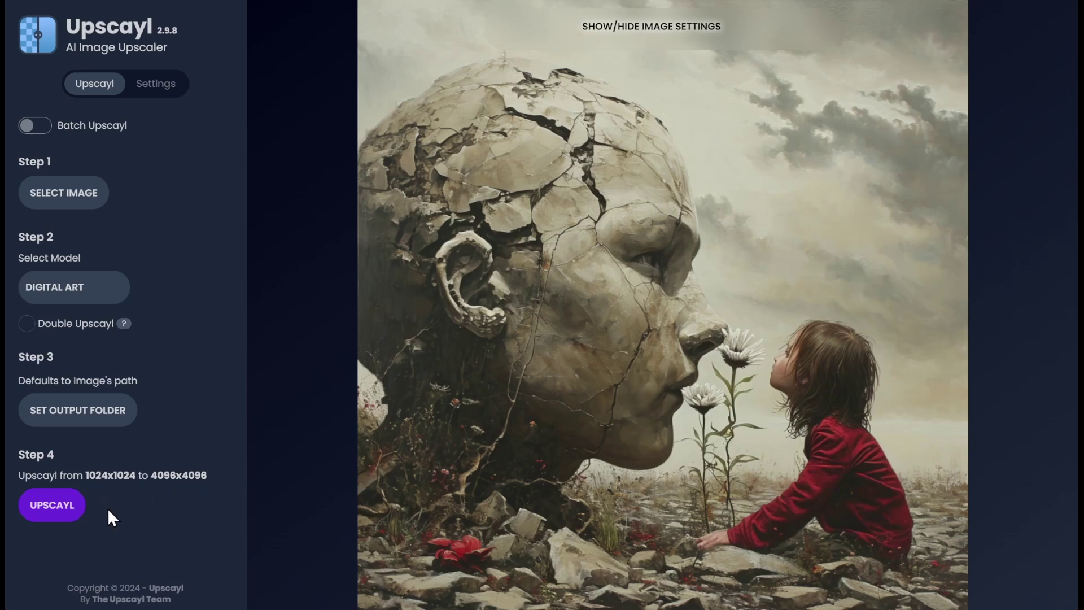
{"action": "left_click", "coordinate": [53, 510]}
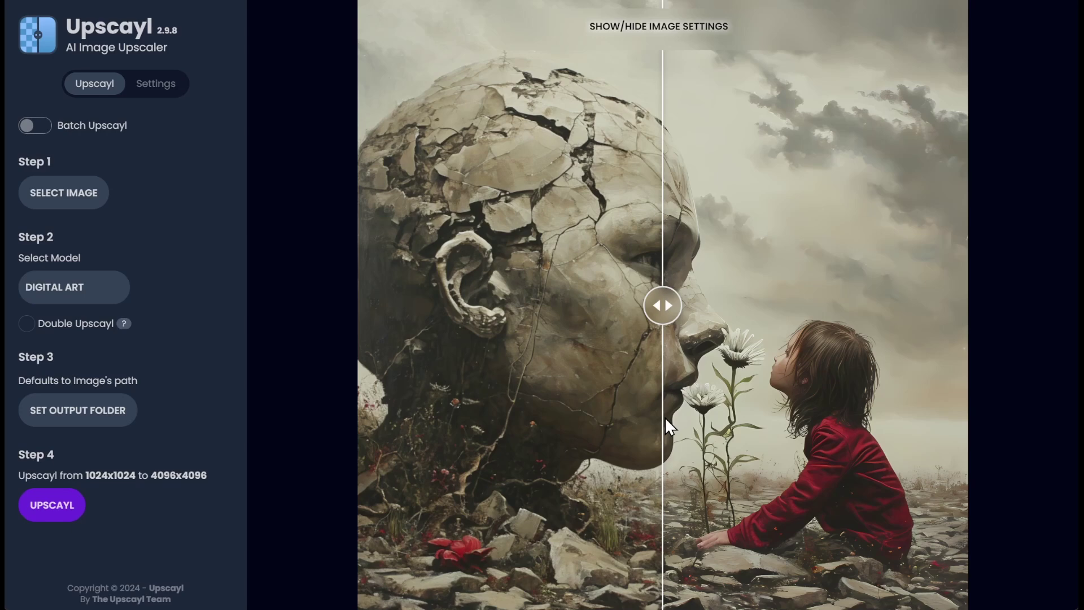
Compare the original and upscaled stone head image by moving the comparison divider across the face and ear.
{"action": "left_click_drag", "start_coordinate": [662, 305], "coordinate": [688, 398]}
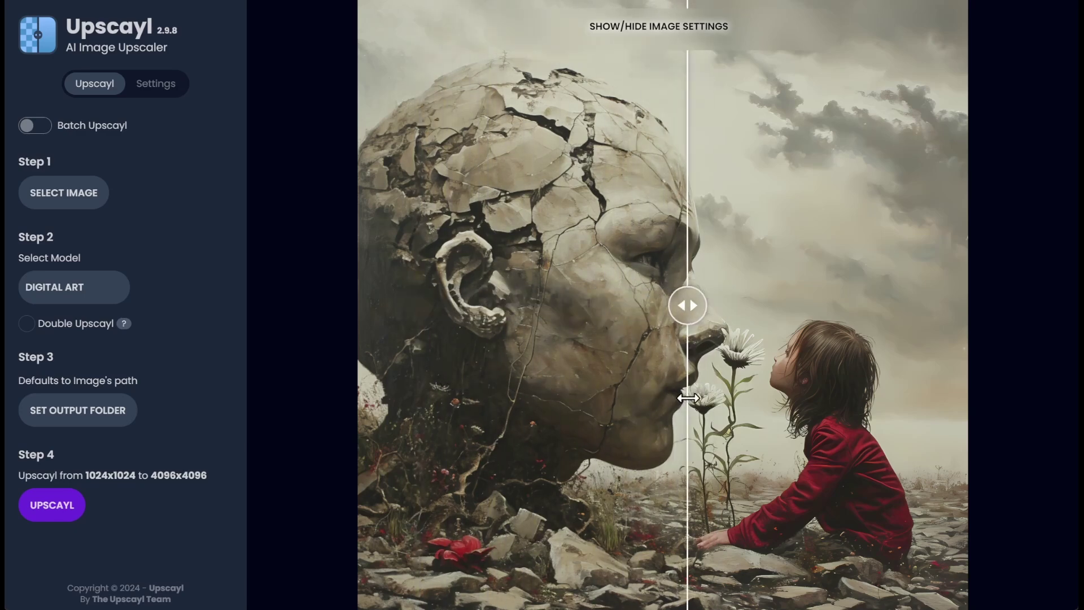
{"action": "left_click_drag", "start_coordinate": [689, 319], "coordinate": [626, 307]}
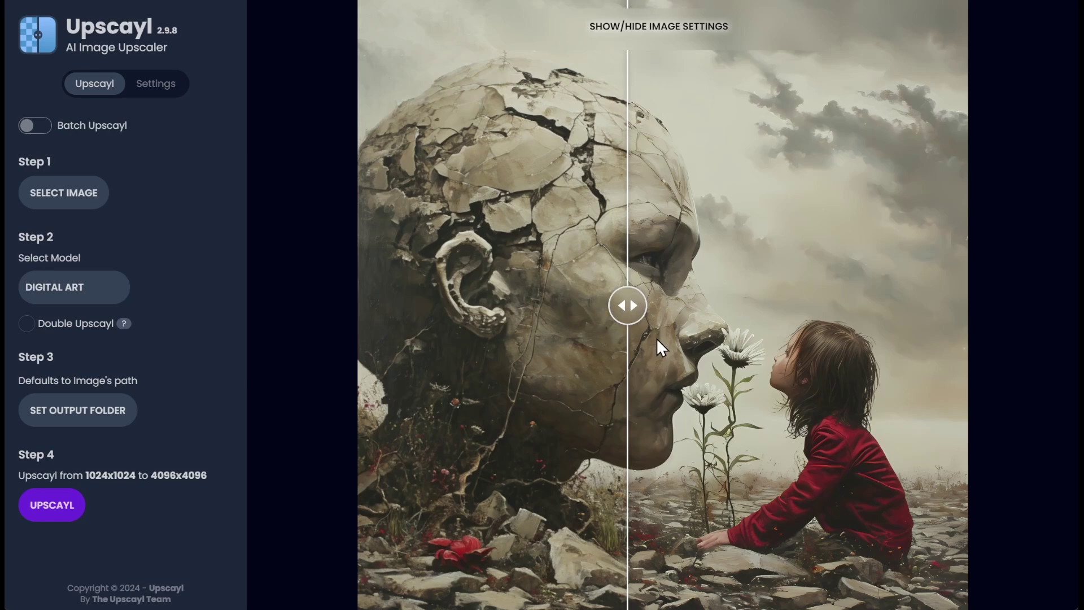
{"action": "left_click_drag", "start_coordinate": [627, 307], "coordinate": [421, 308]}
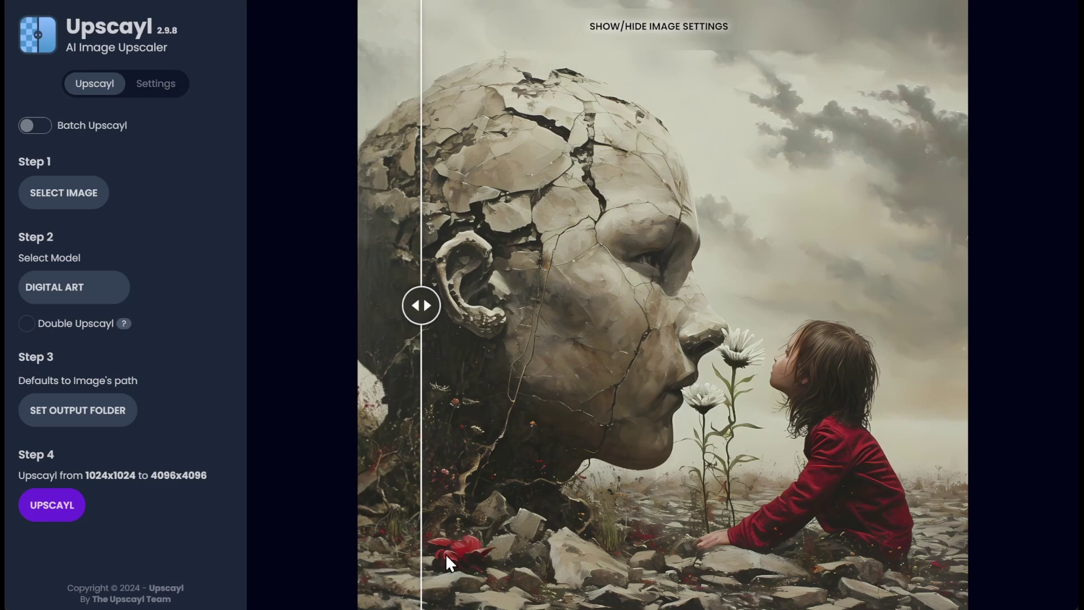
{"action": "left_click_drag", "start_coordinate": [421, 305], "coordinate": [612, 317]}
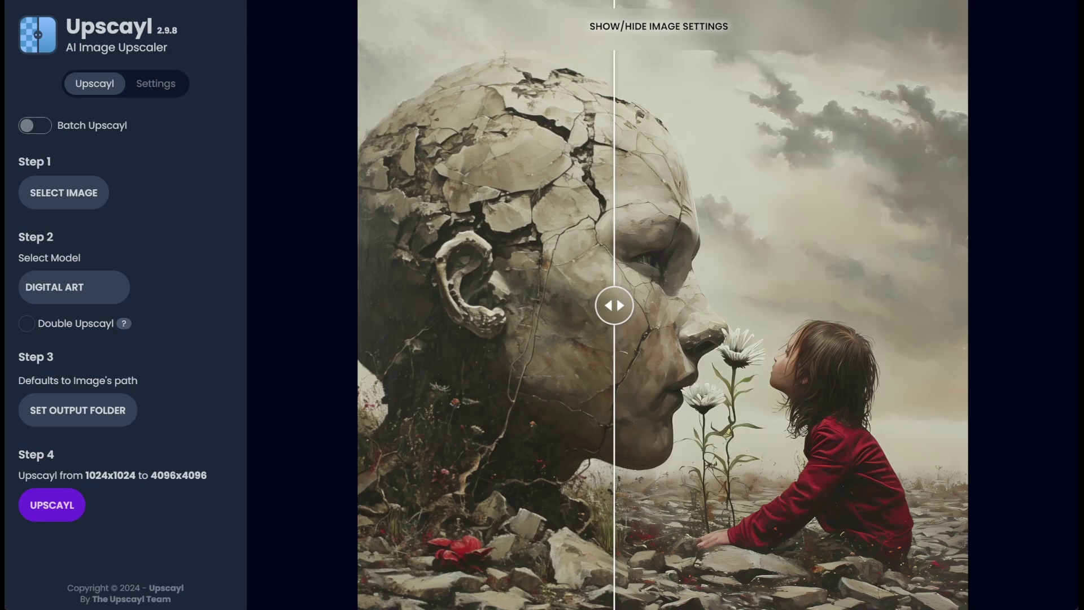
Inspect the stone head comparison at 200% zoom, return it to 100%, and hide the image settings.
{"action": "left_click", "coordinate": [688, 34]}
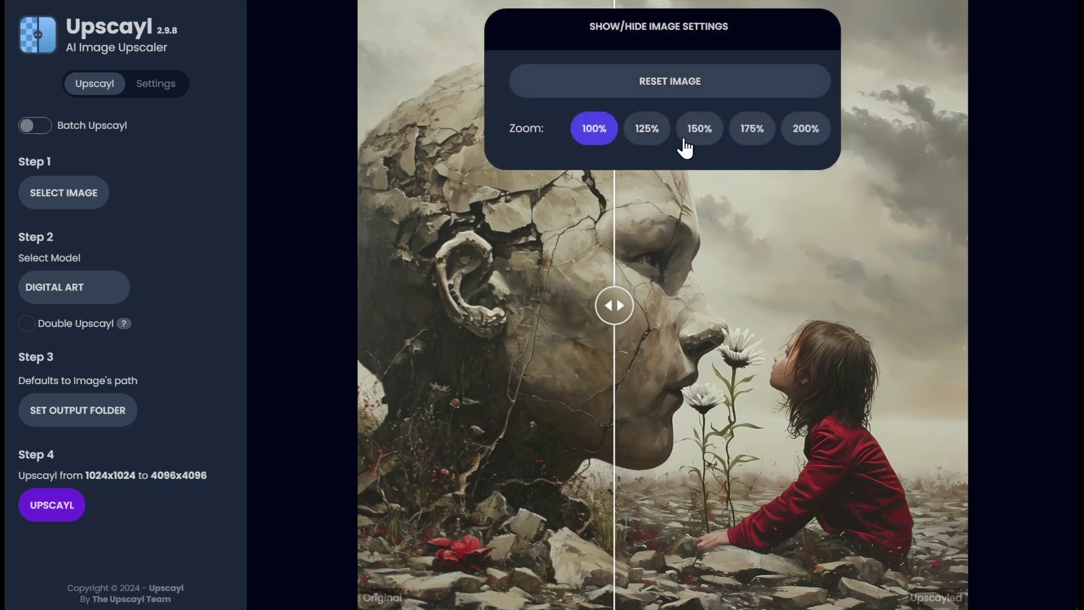
{"action": "left_click", "coordinate": [803, 135]}
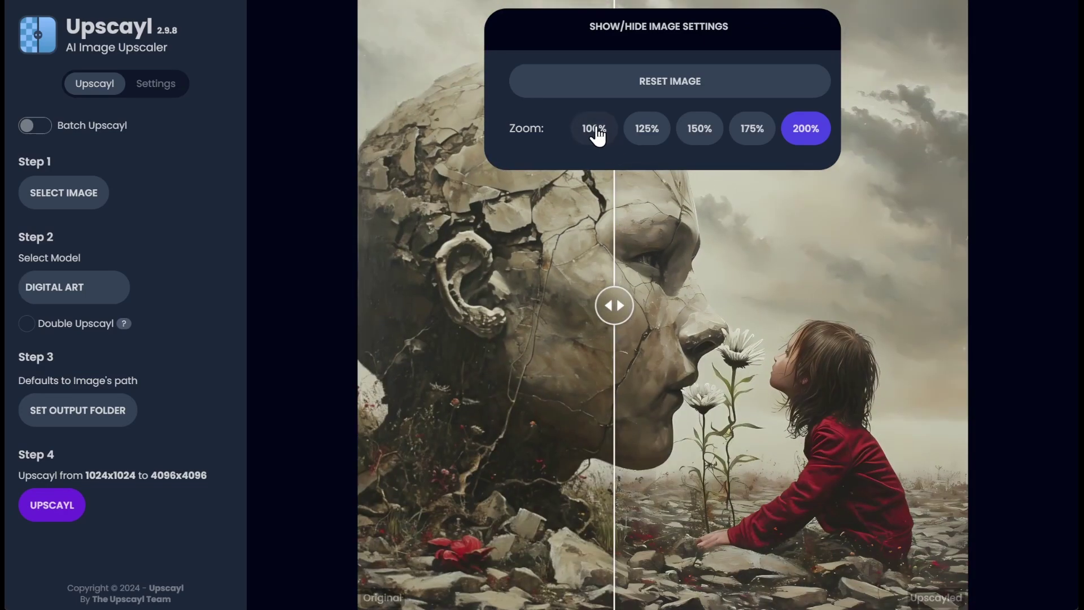
{"action": "left_click", "coordinate": [594, 130]}
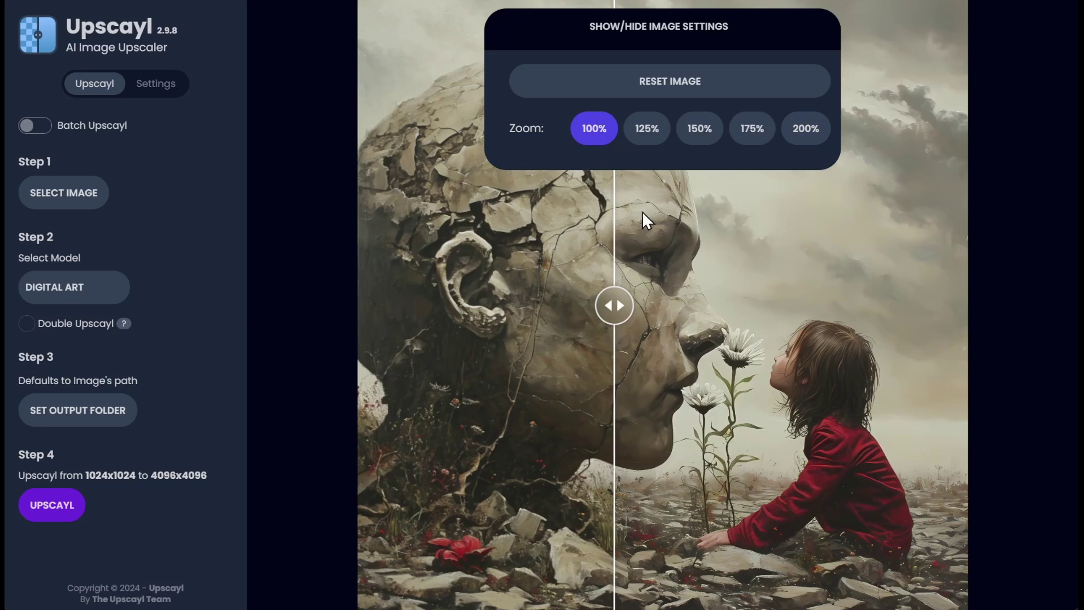
{"action": "left_click", "coordinate": [618, 32]}
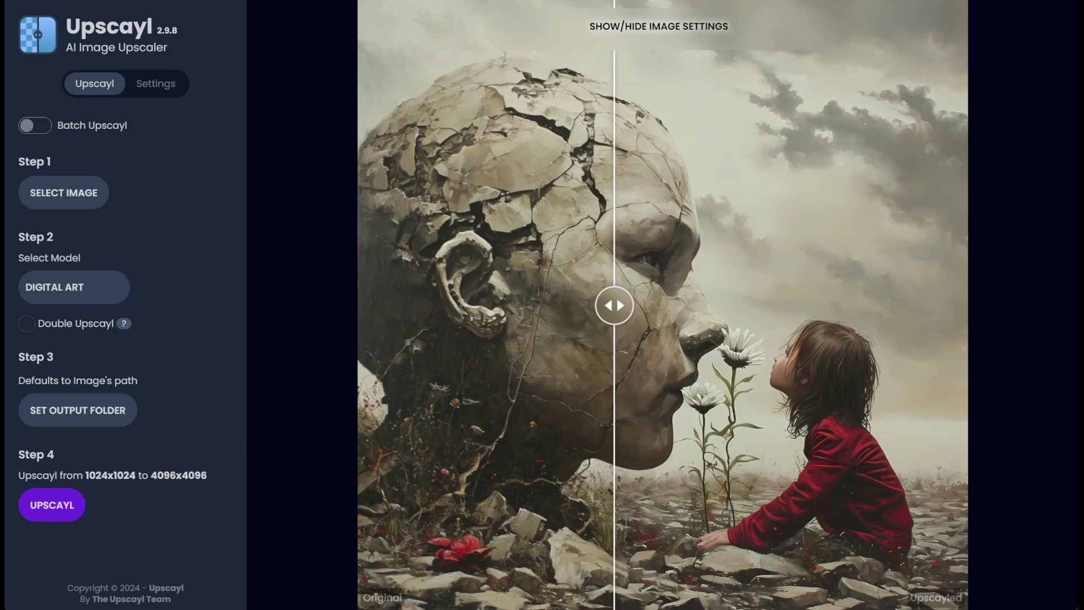
Replace the stone head image with the neon screaming girl image and upscale it with the Digital Art model.
{"action": "left_click", "coordinate": [660, 28]}
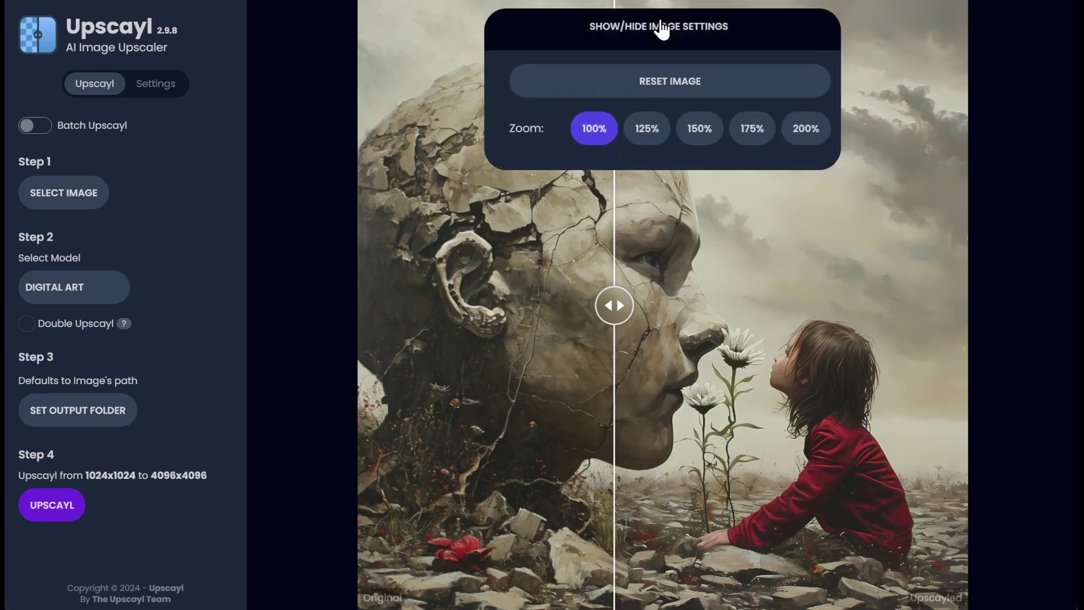
{"action": "left_click", "coordinate": [642, 86]}
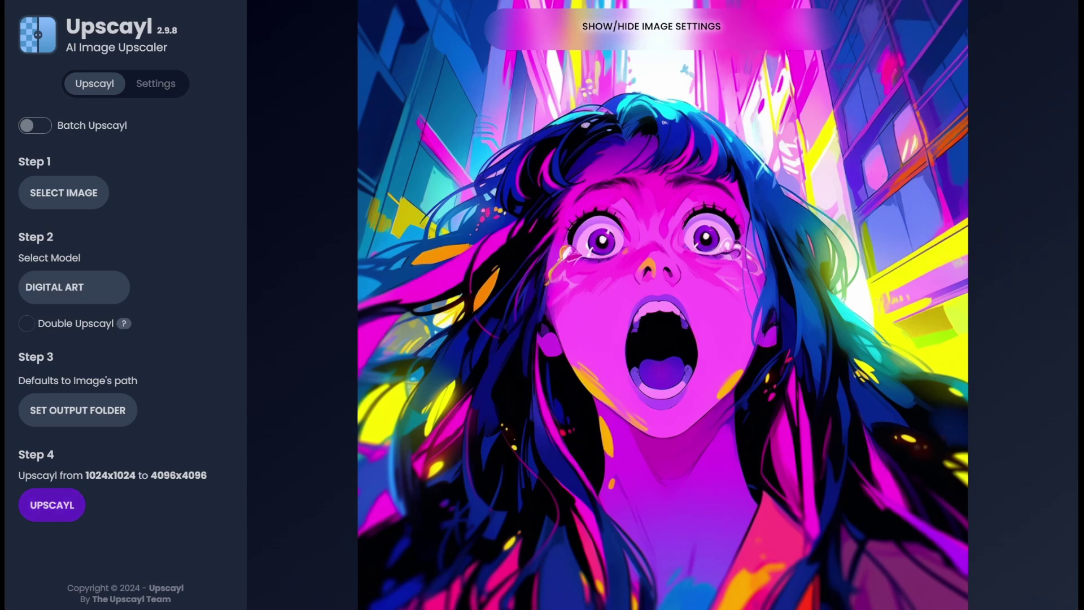
{"action": "left_click", "coordinate": [45, 506]}
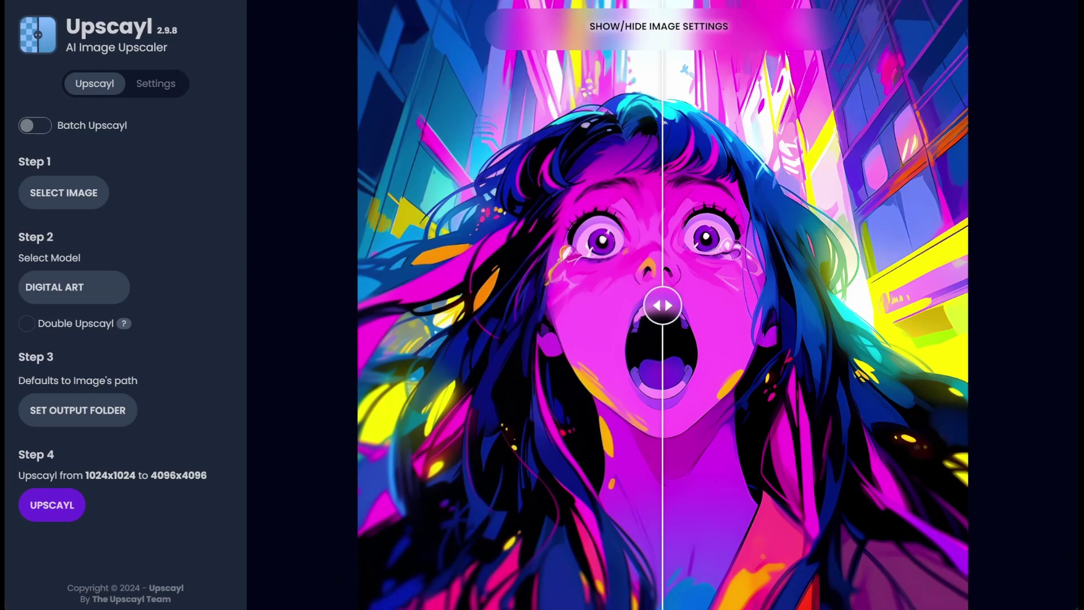
Compare the original and upscaled neon girl image, and read the explanation of the Double Upscayl option.
{"action": "left_click_drag", "start_coordinate": [662, 299], "coordinate": [652, 367]}
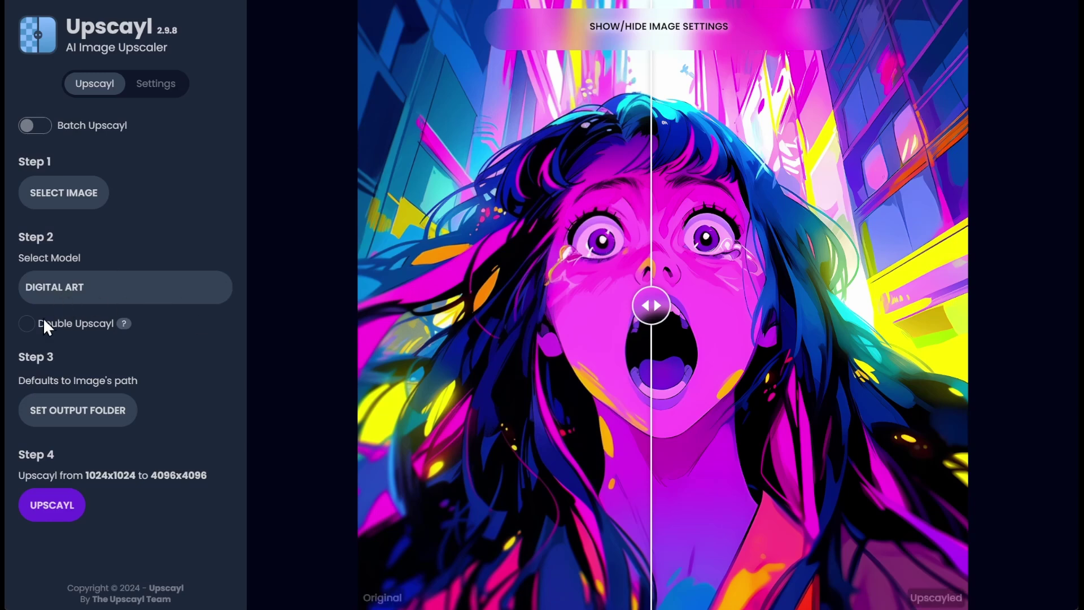
{"action": "mouse_move", "coordinate": [126, 328]}
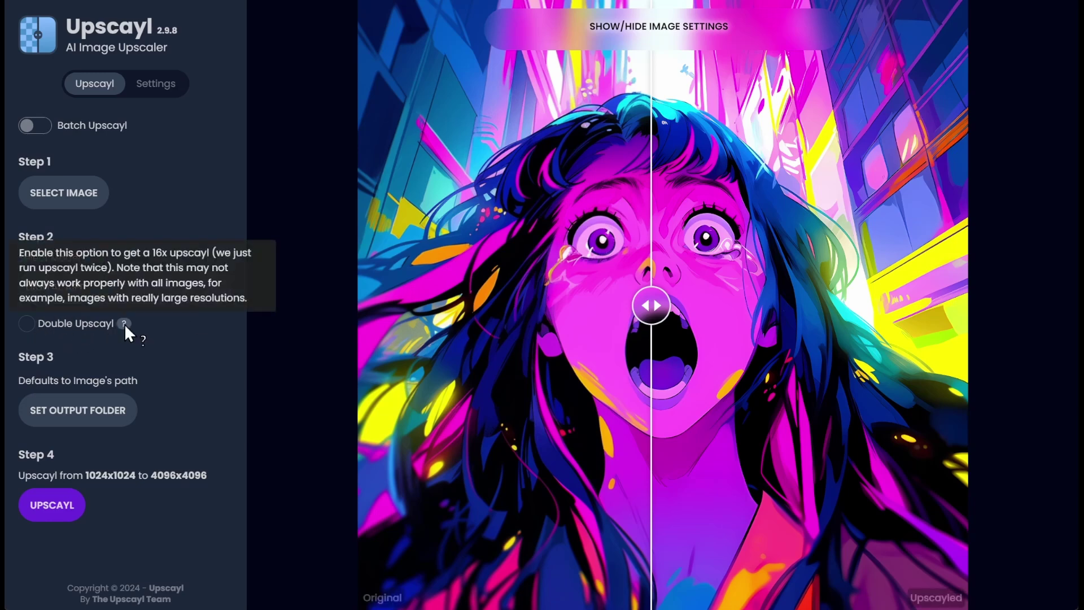
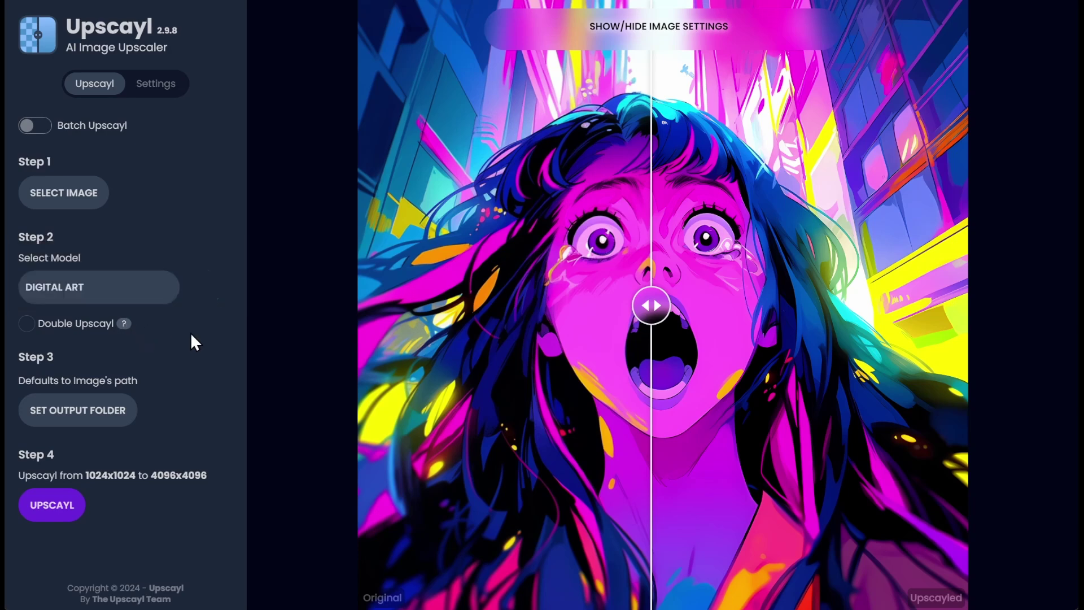
Upscale the neon girl image again with the General Photo (Real-ESRGAN) model.
{"action": "left_click", "coordinate": [86, 296]}
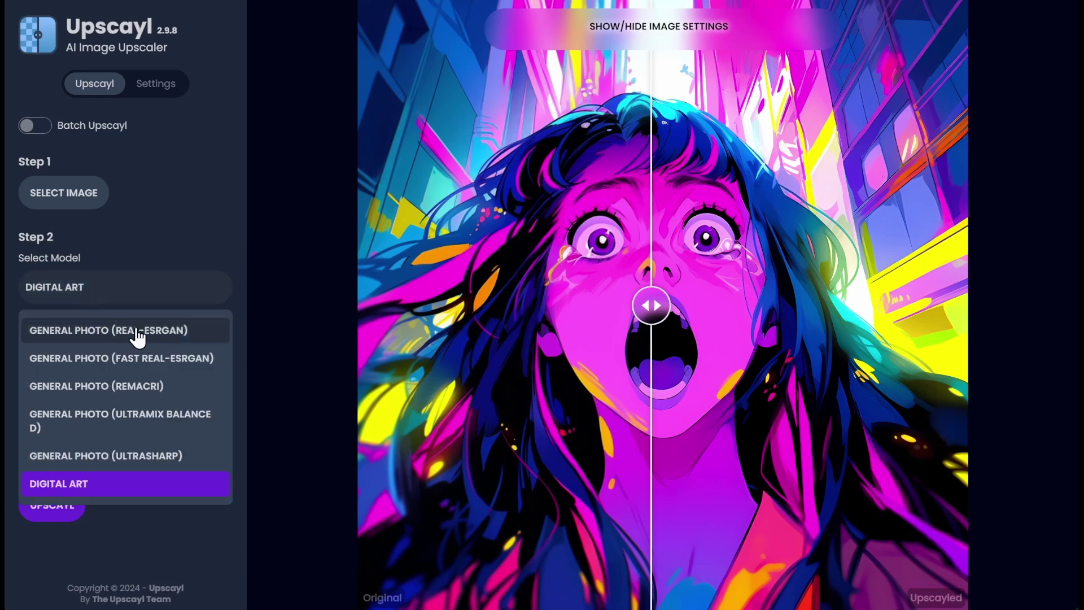
{"action": "left_click", "coordinate": [65, 333]}
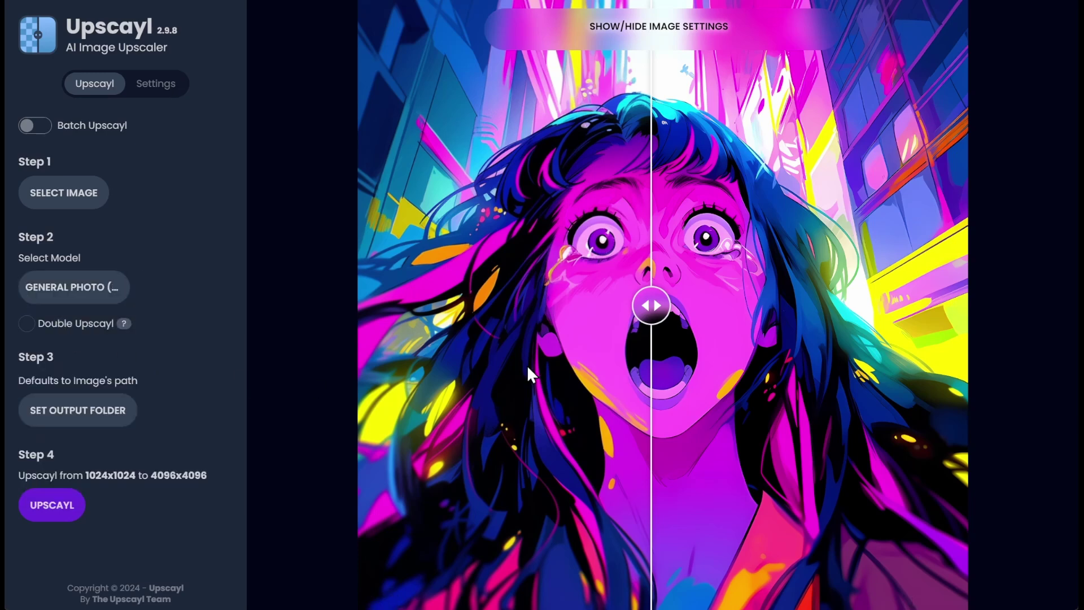
{"action": "left_click", "coordinate": [45, 505]}
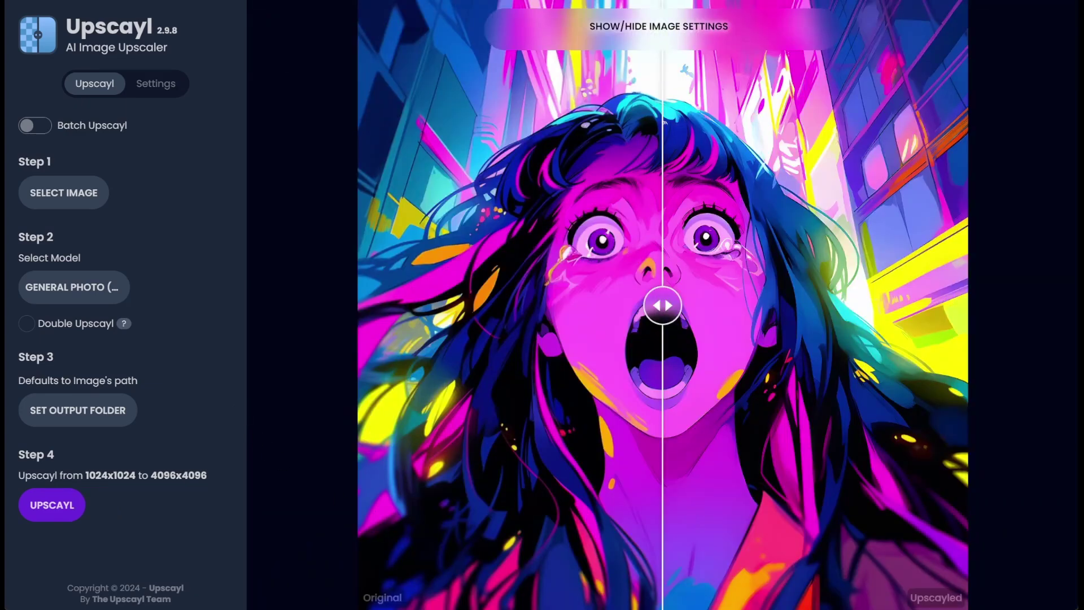
Compare the Real-ESRGAN result with the original at 100% and 200% zoom, ending at 100% with the image settings hidden.
{"action": "left_click_drag", "start_coordinate": [662, 294], "coordinate": [650, 334]}
{"action": "left_click_drag", "start_coordinate": [574, 326], "coordinate": [660, 310]}
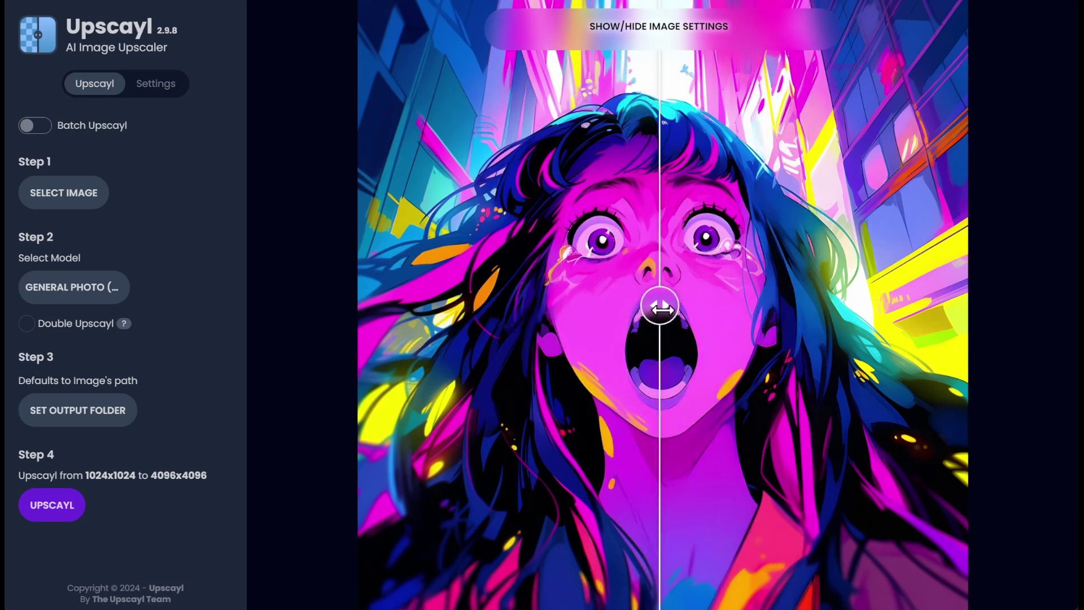
{"action": "left_click", "coordinate": [694, 14]}
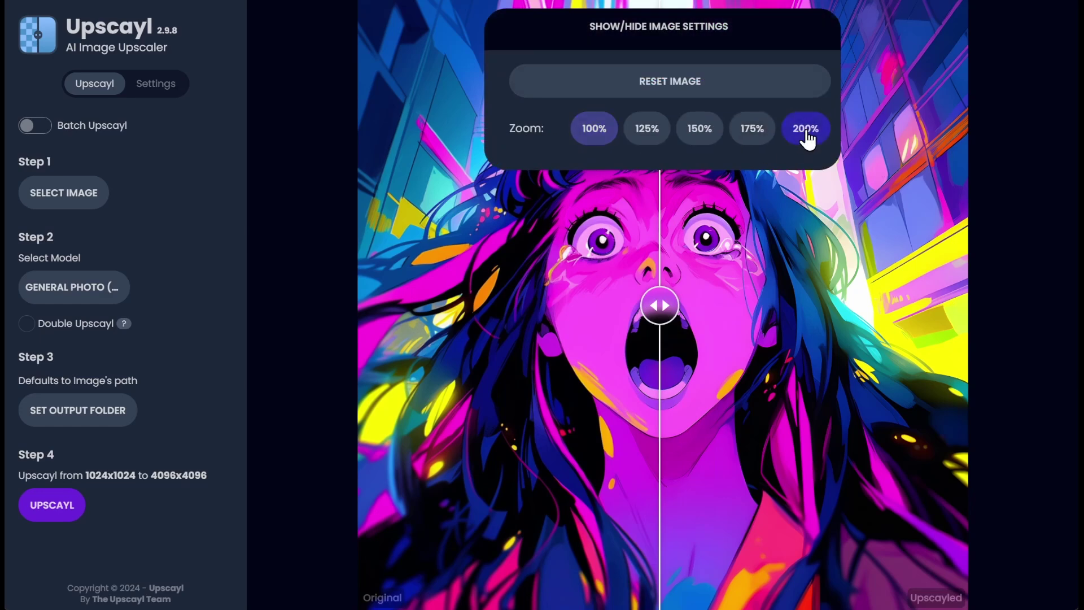
{"action": "left_click", "coordinate": [806, 130]}
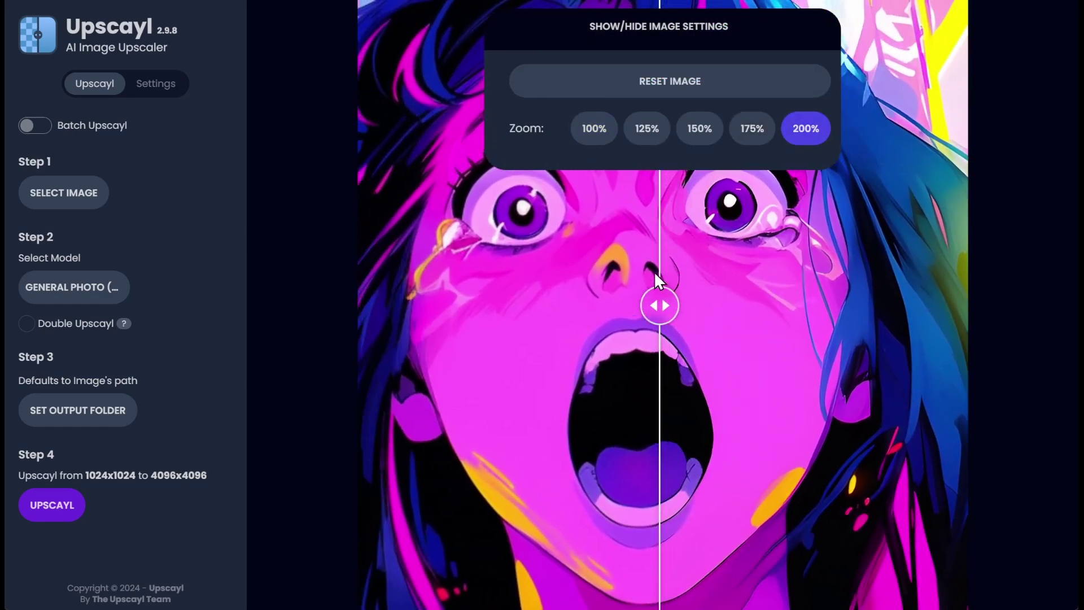
{"action": "left_click_drag", "start_coordinate": [654, 271], "coordinate": [436, 278]}
{"action": "left_click", "coordinate": [593, 131]}
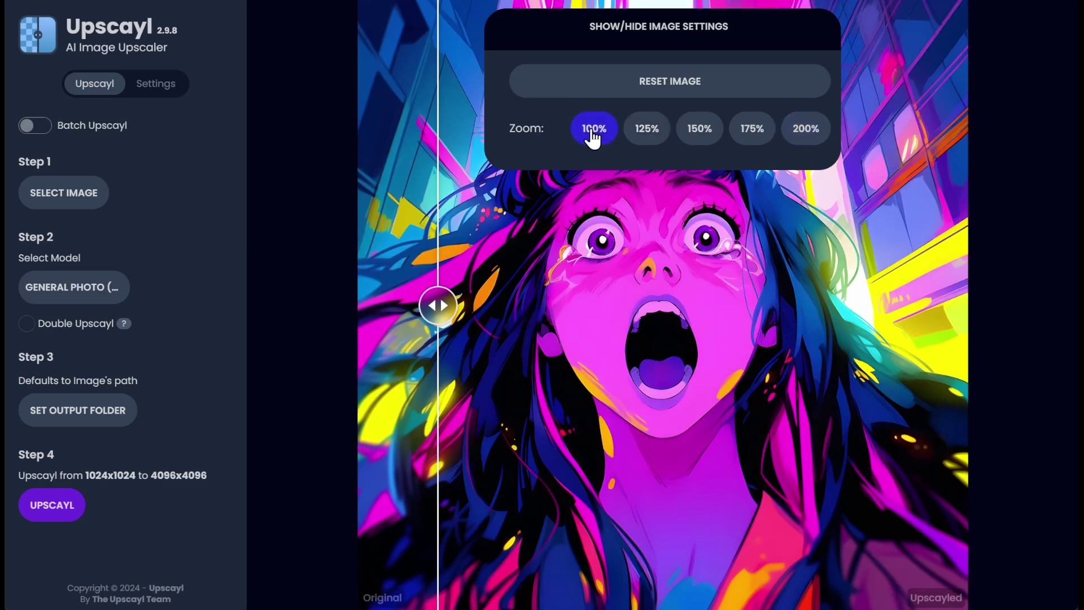
{"action": "left_click", "coordinate": [614, 31]}
Upscale the neon girl image with the General Photo (Fast Real-ESRGAN) model and compare the result with the original.
{"action": "left_click", "coordinate": [83, 297]}
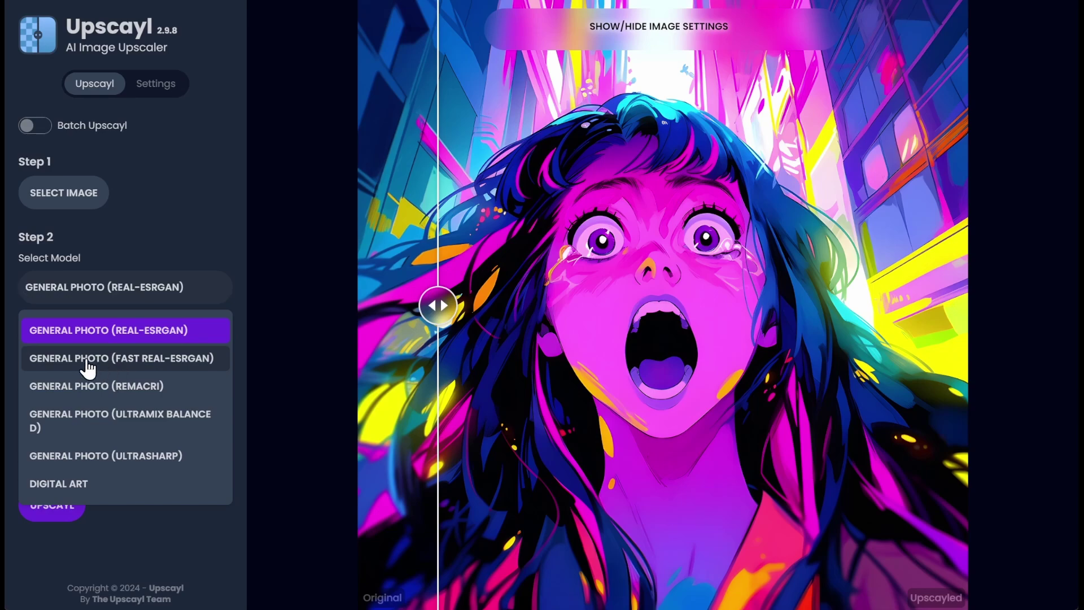
{"action": "left_click", "coordinate": [86, 362]}
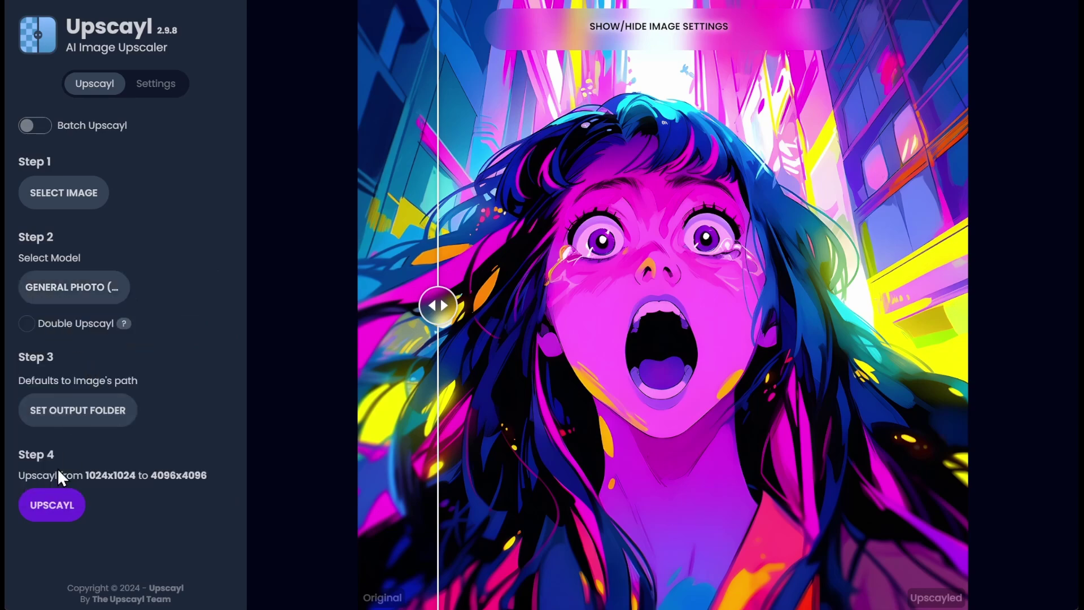
{"action": "left_click", "coordinate": [44, 511]}
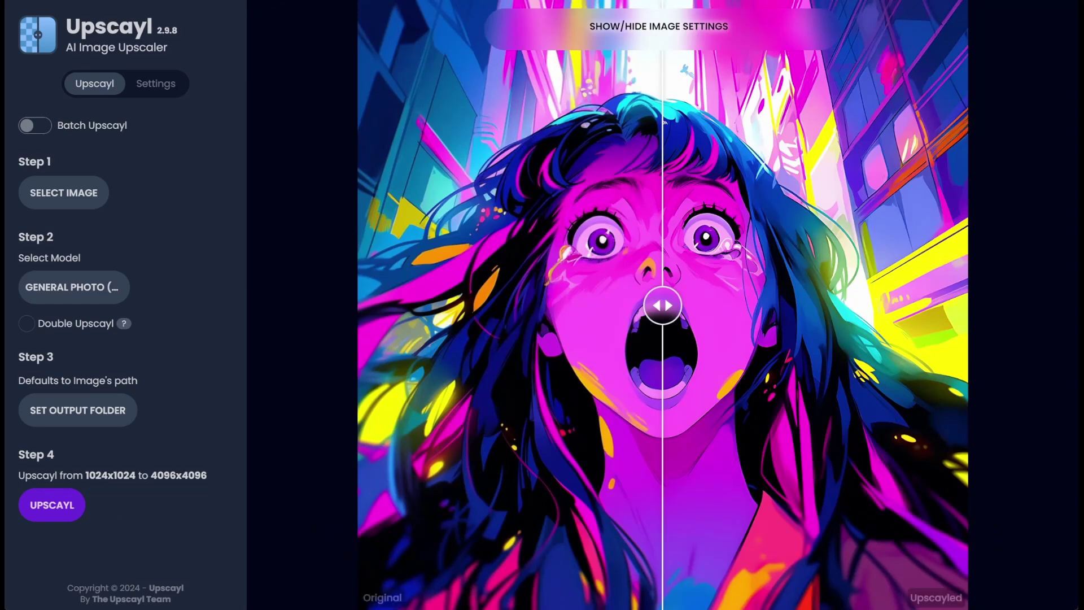
{"action": "left_click_drag", "start_coordinate": [662, 314], "coordinate": [515, 318]}
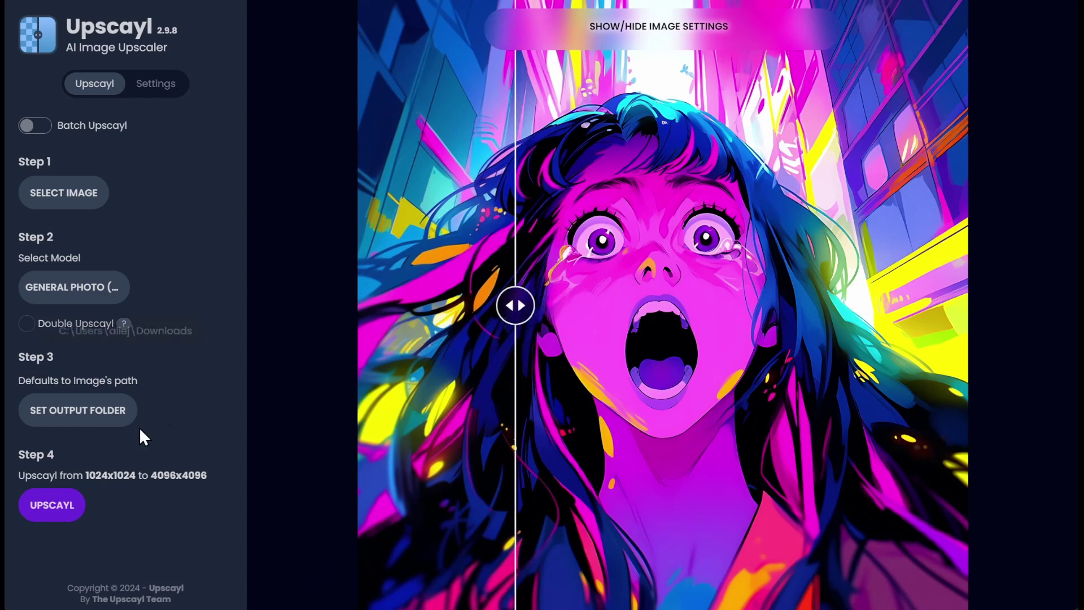
Upscale the neon girl image with the General Photo (Remacri) model and compare the result with the original.
{"action": "left_click", "coordinate": [82, 289]}
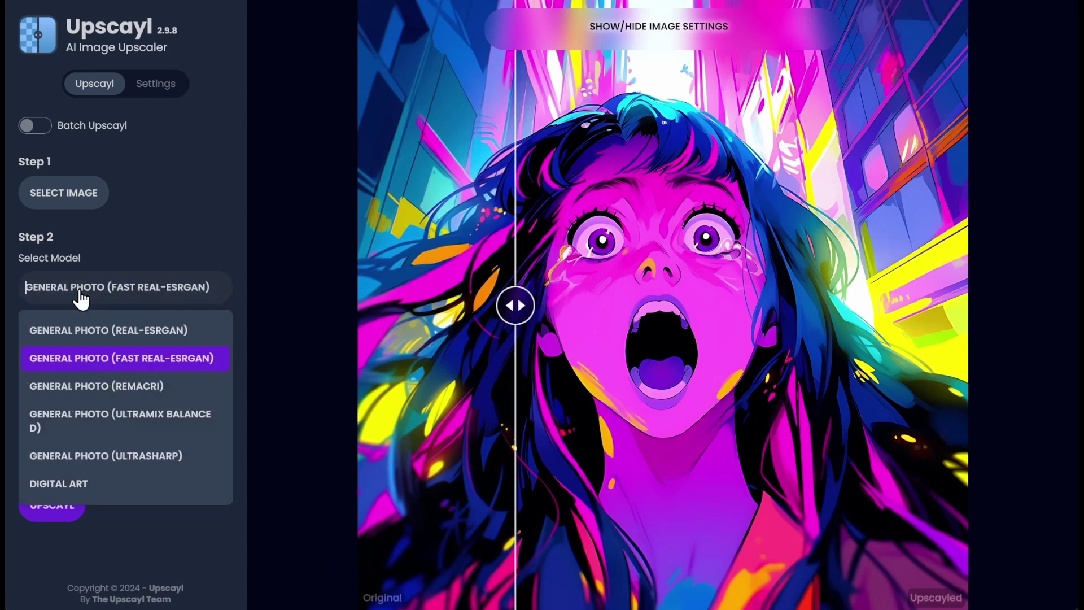
{"action": "left_click", "coordinate": [88, 389]}
{"action": "left_click", "coordinate": [49, 517]}
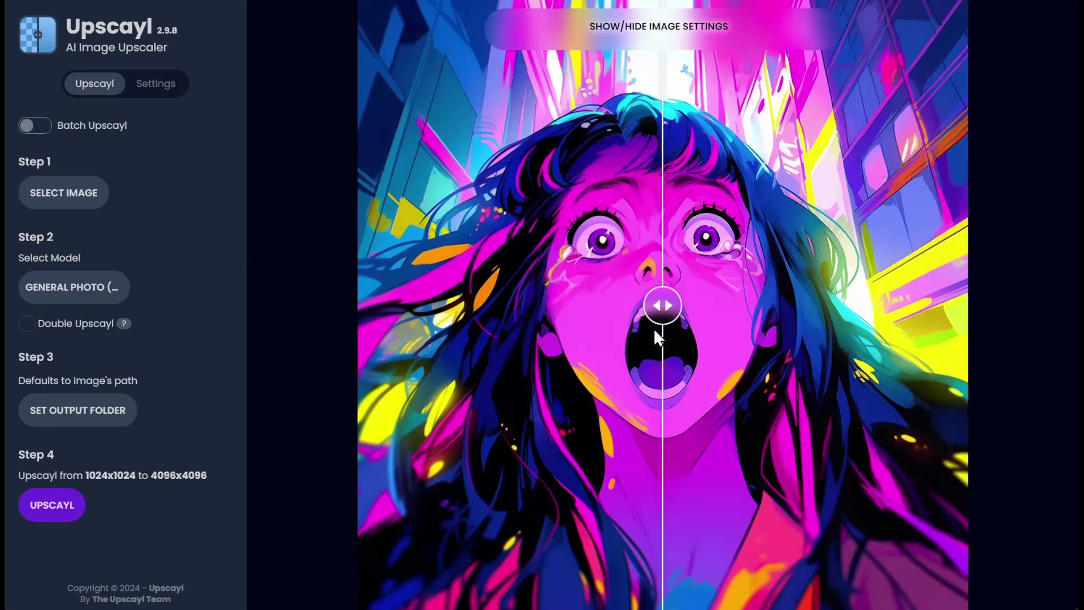
{"action": "left_click_drag", "start_coordinate": [643, 306], "coordinate": [560, 329]}
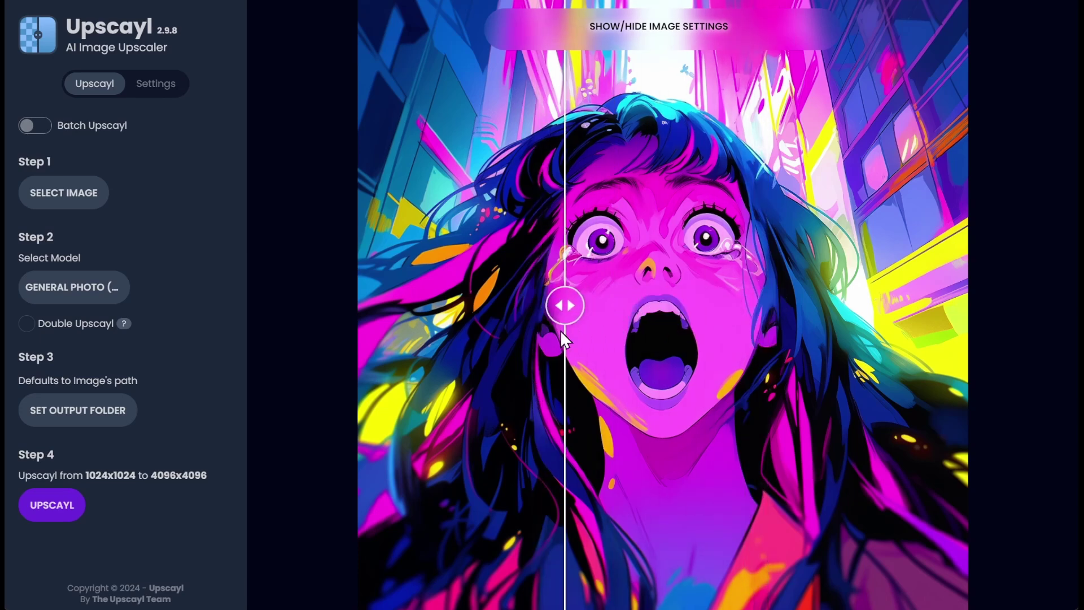
Upscale the neon girl image with the General Photo (Ultramix Balanced) model and compare the result with the original.
{"action": "left_click", "coordinate": [80, 291]}
{"action": "left_click", "coordinate": [49, 418]}
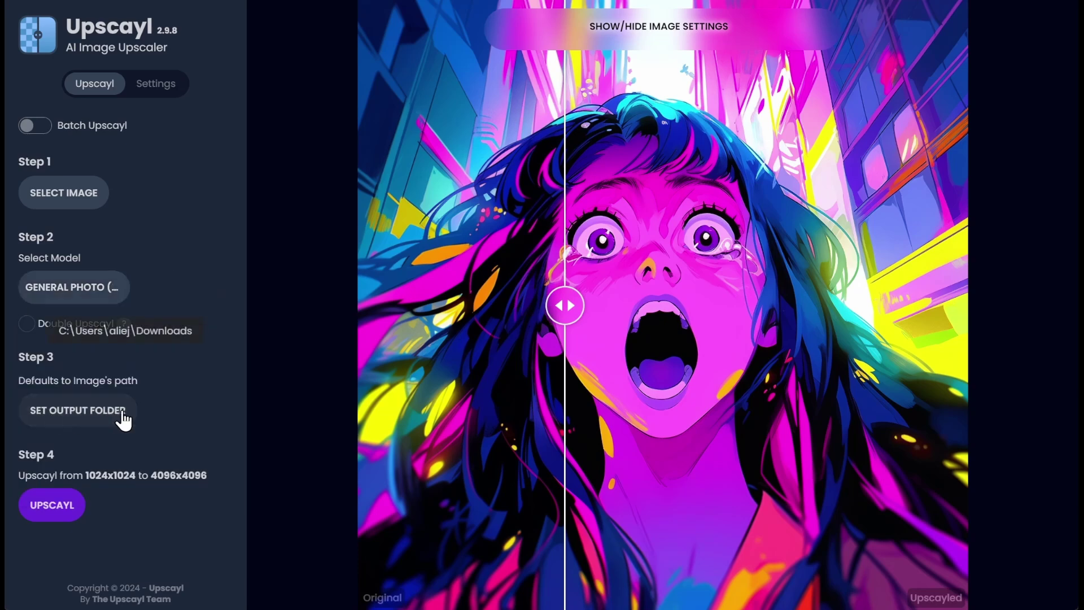
{"action": "left_click", "coordinate": [41, 508]}
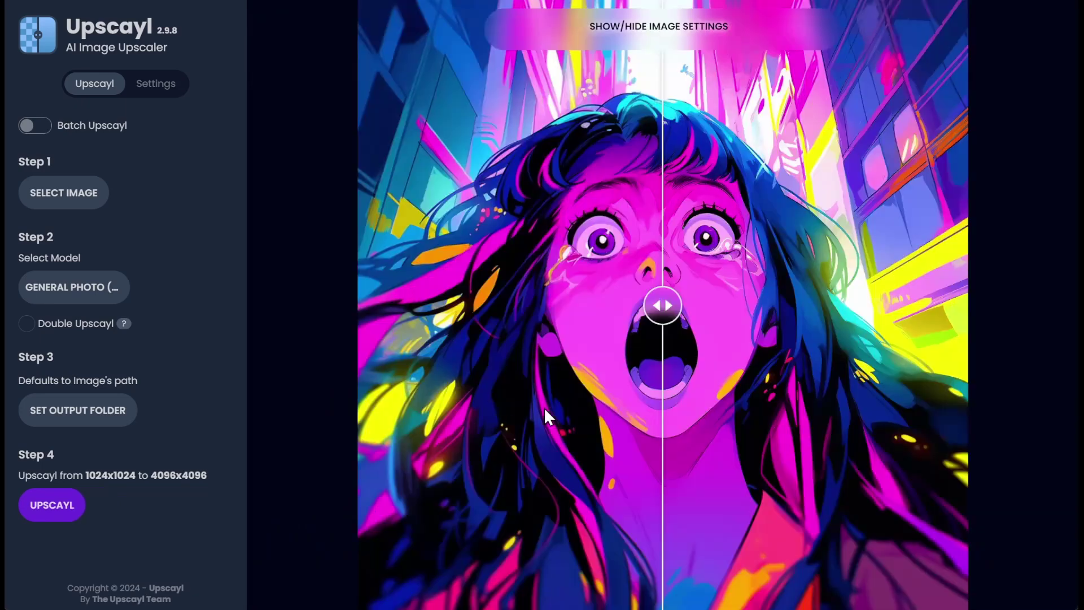
{"action": "left_click_drag", "start_coordinate": [670, 306], "coordinate": [668, 339]}
Upscale the neon girl image with the General Photo (Ultrasharp) model and compare the result with the original.
{"action": "left_click", "coordinate": [53, 288]}
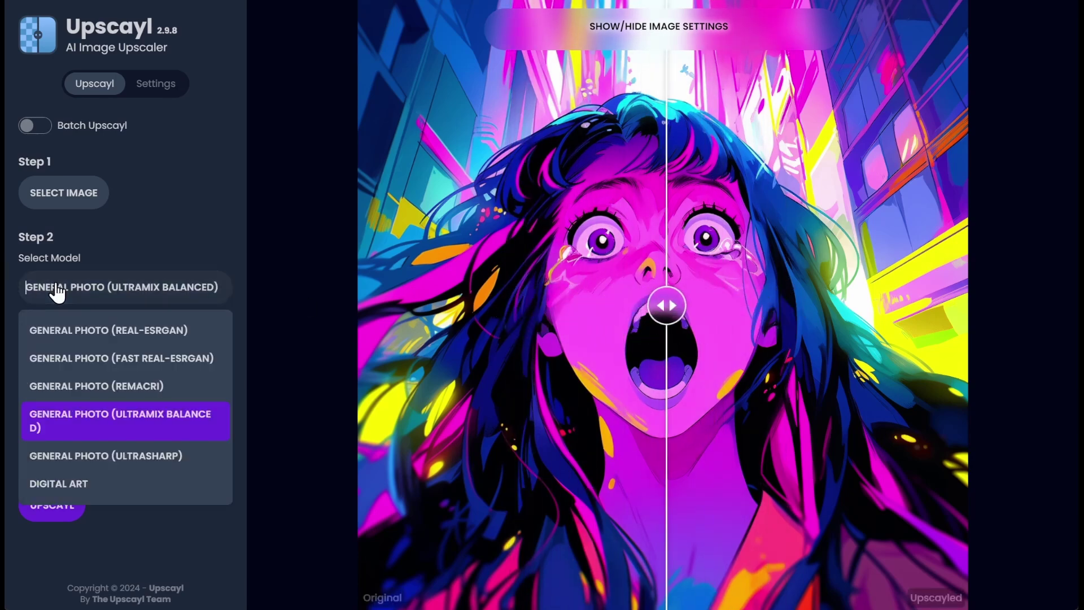
{"action": "left_click", "coordinate": [84, 452]}
{"action": "left_click", "coordinate": [51, 505]}
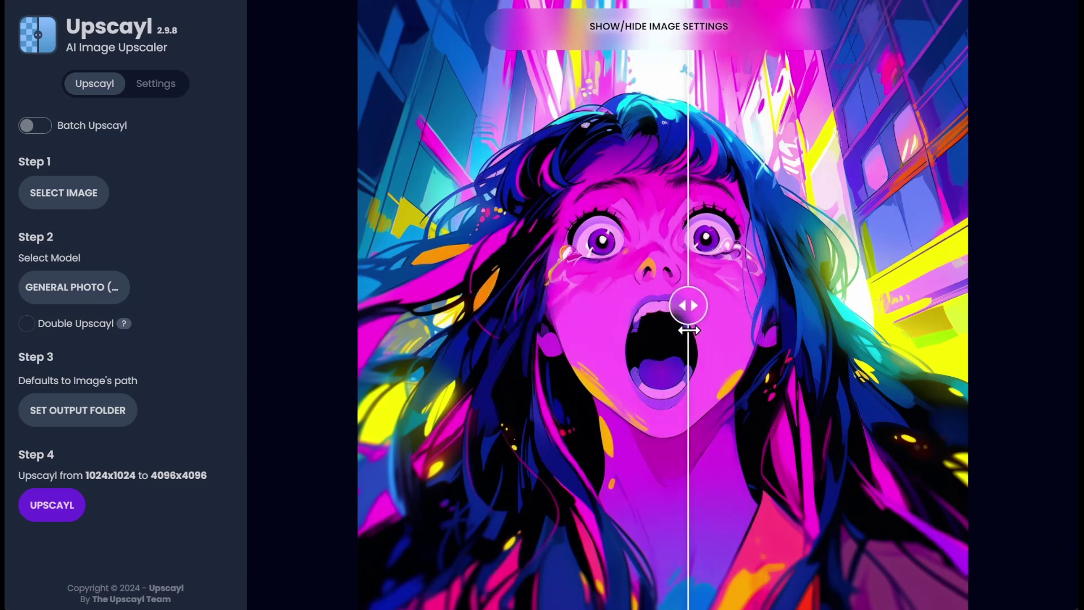
Replace the neon girl image with the portrait of the goggled woman in water and upscale it with the General Photo (Real-ESRGAN) model.
{"action": "left_click", "coordinate": [632, 41]}
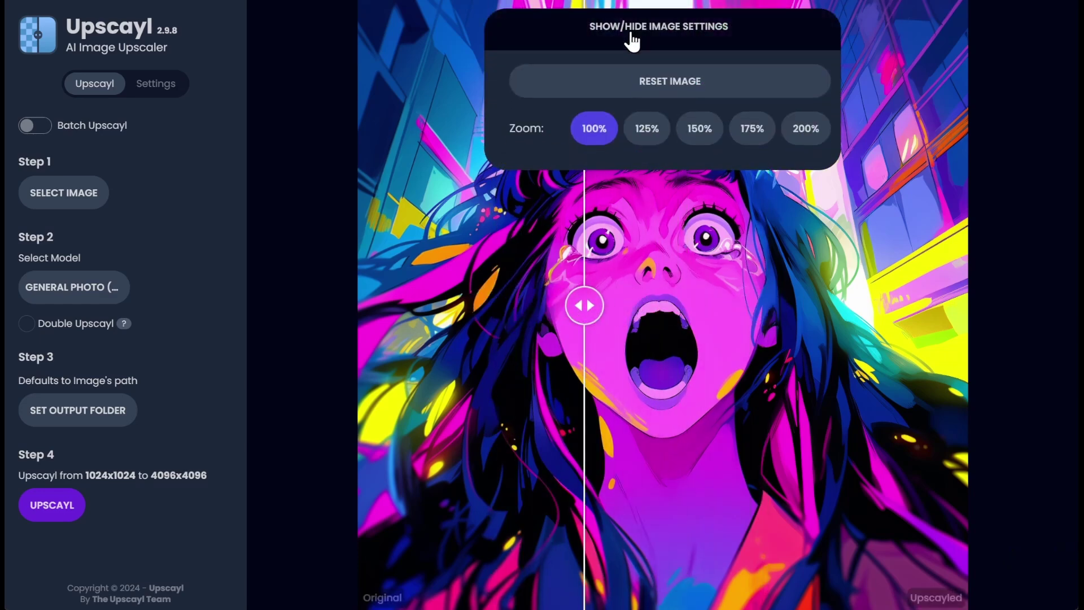
{"action": "left_click", "coordinate": [659, 90]}
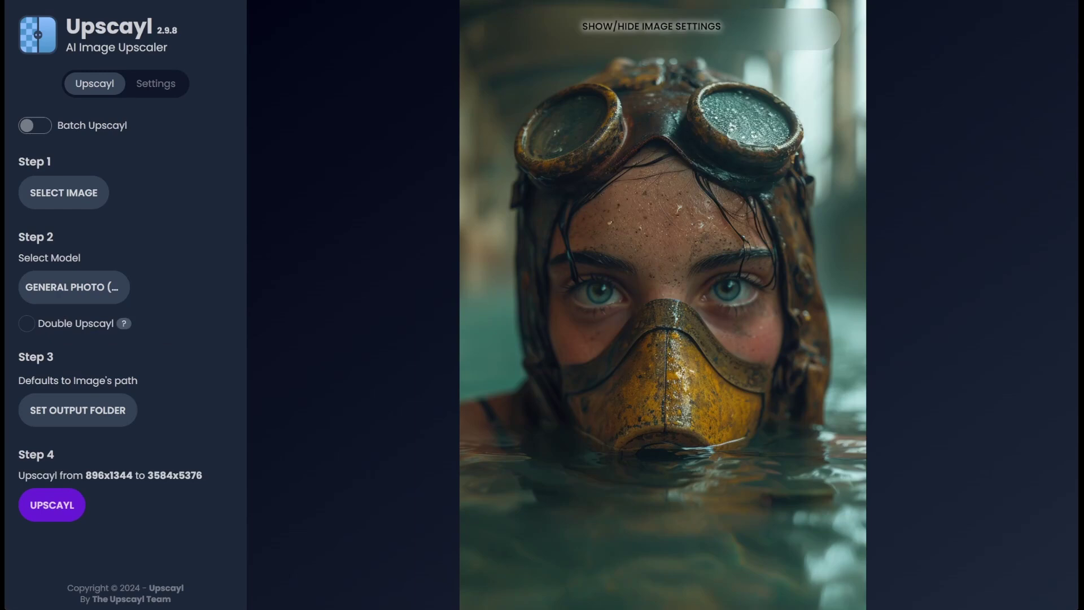
{"action": "left_click", "coordinate": [79, 287]}
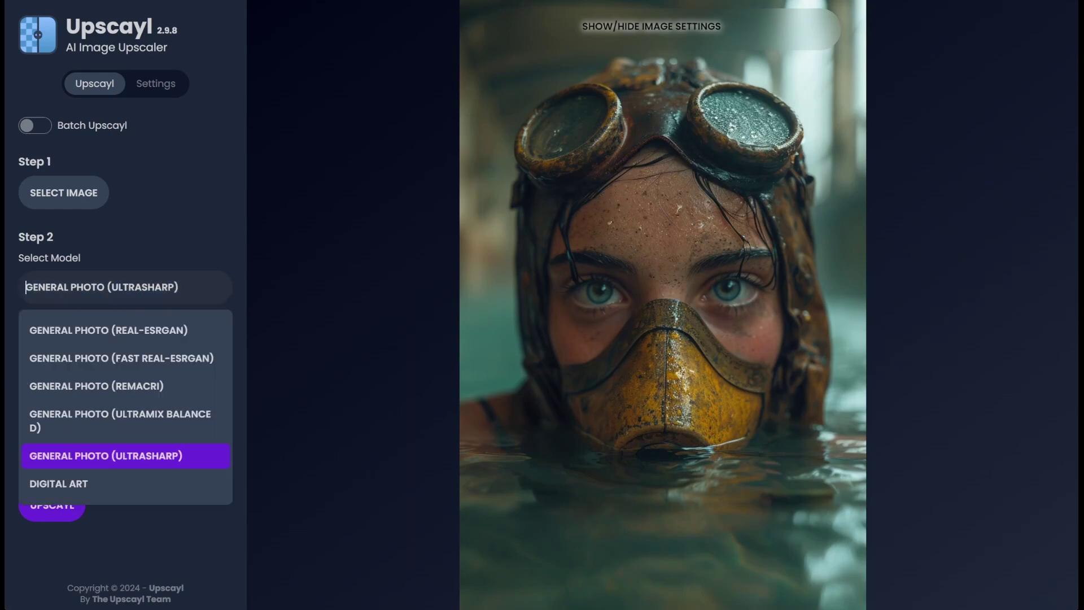
{"action": "left_click", "coordinate": [77, 331]}
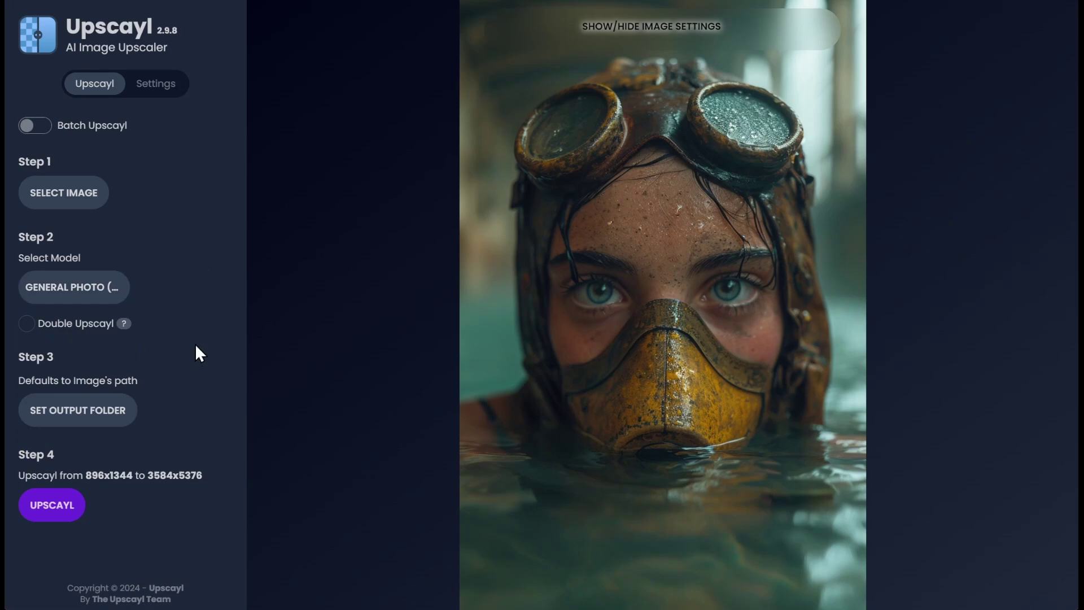
{"action": "left_click", "coordinate": [51, 508]}
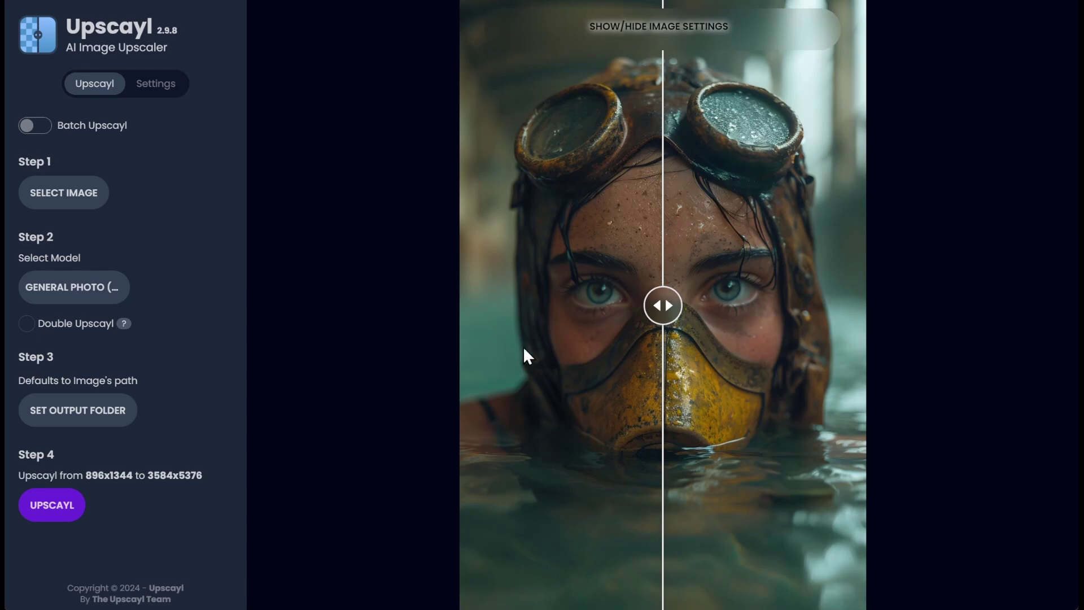
Compare the Real-ESRGAN result of the goggled woman with the original at 100% and 200% zoom.
{"action": "left_click_drag", "start_coordinate": [658, 306], "coordinate": [652, 433]}
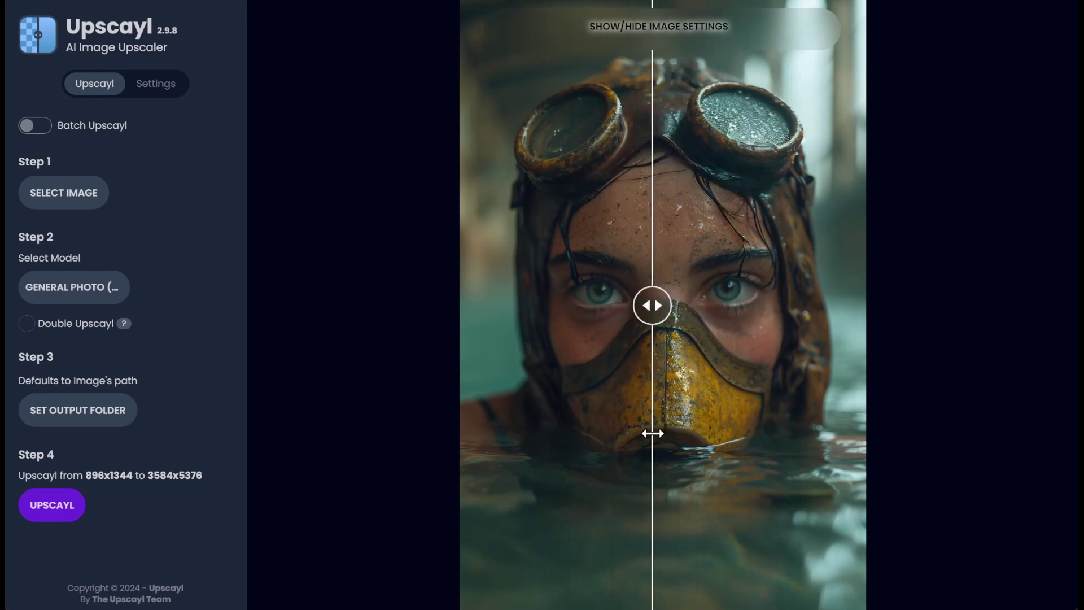
{"action": "left_click", "coordinate": [666, 44]}
{"action": "left_click", "coordinate": [816, 140]}
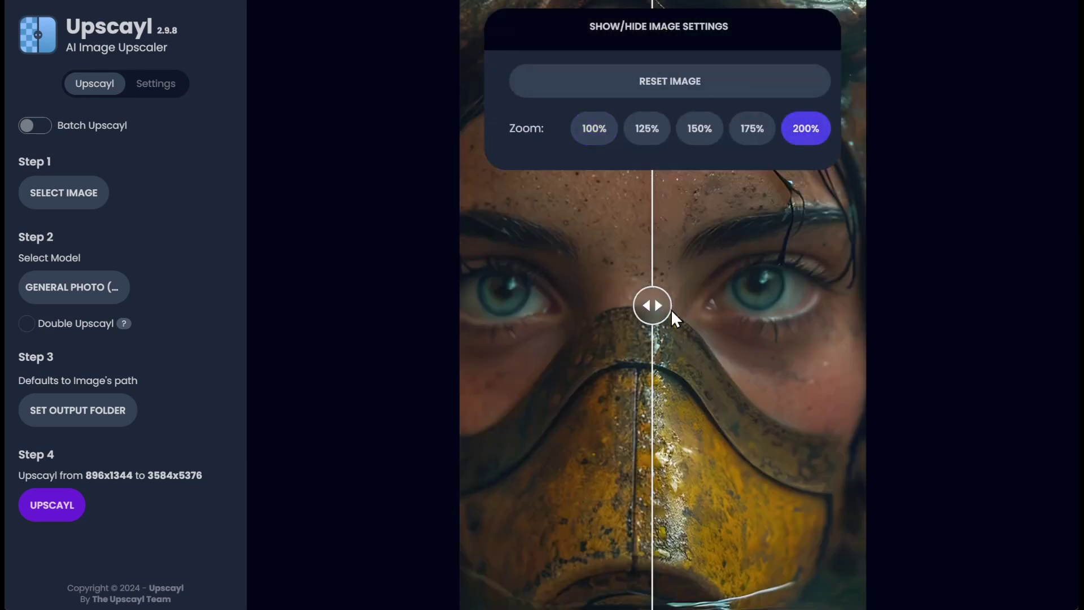
{"action": "mouse_move", "coordinate": [652, 317]}
{"action": "left_mouse_down"}
{"action": "mouse_move", "coordinate": [602, 322]}
{"action": "mouse_move", "coordinate": [733, 343]}
{"action": "mouse_move", "coordinate": [573, 339]}
{"action": "mouse_move", "coordinate": [746, 351]}
{"action": "mouse_move", "coordinate": [658, 349]}
{"action": "mouse_move", "coordinate": [656, 320]}
{"action": "left_mouse_up"}
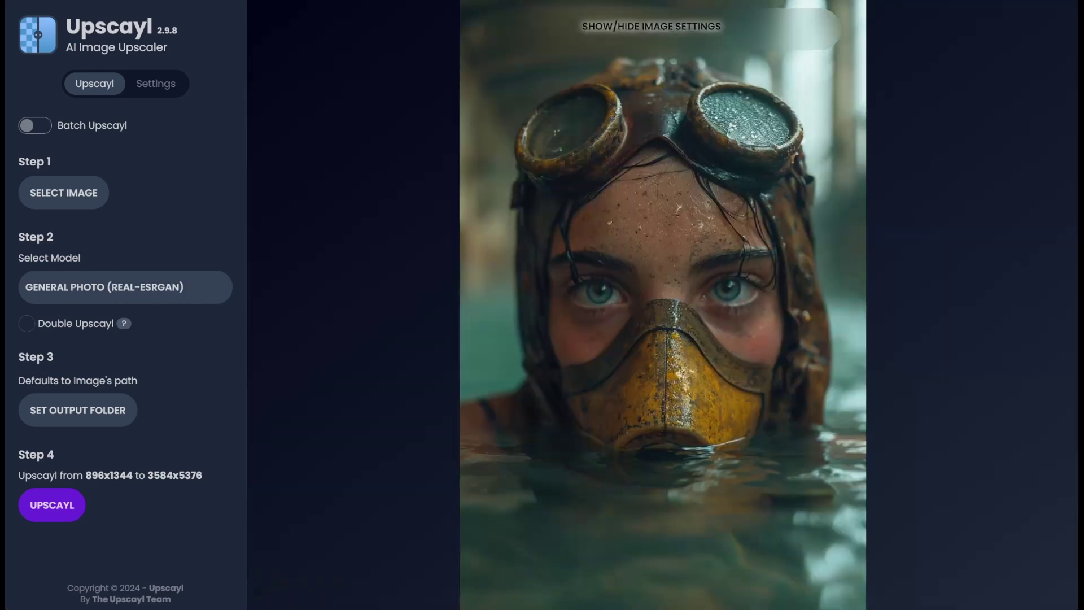
Upscale the goggled woman image with the General Photo (Fast Real-ESRGAN) model.
{"action": "left_click", "coordinate": [85, 291]}
{"action": "left_click", "coordinate": [78, 357]}
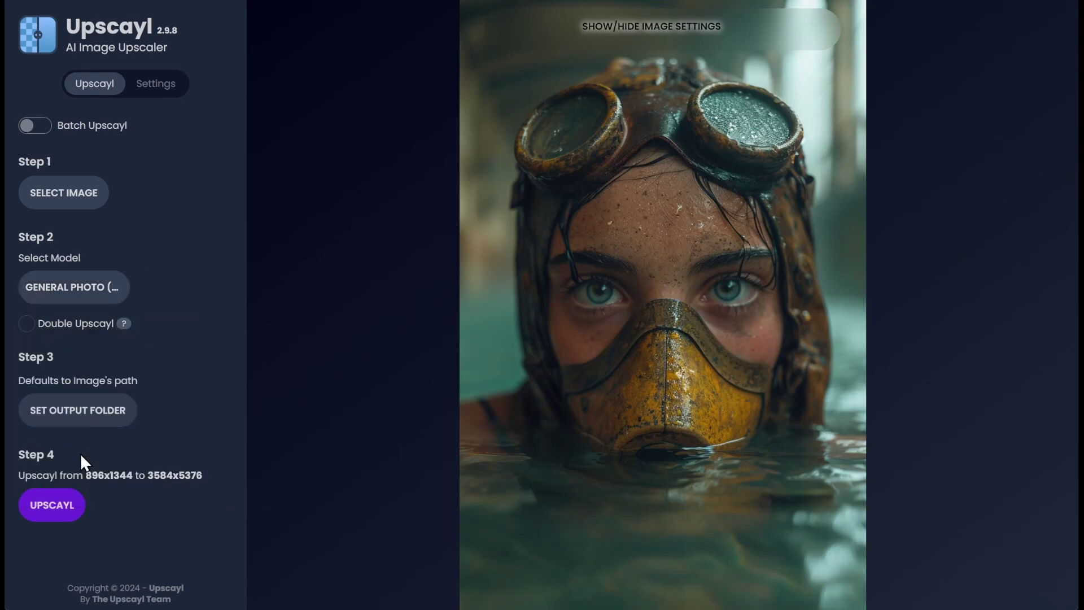
{"action": "left_click", "coordinate": [51, 511]}
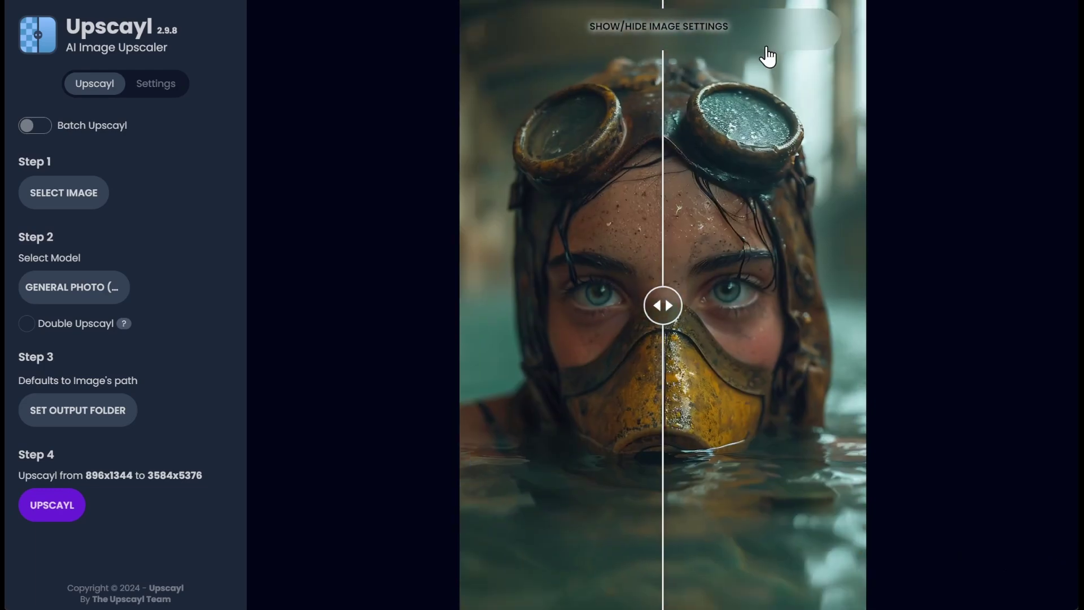
Compare the Fast Real-ESRGAN result of the goggled woman with the original at 100% zoom, with the image settings hidden.
{"action": "left_click", "coordinate": [767, 49]}
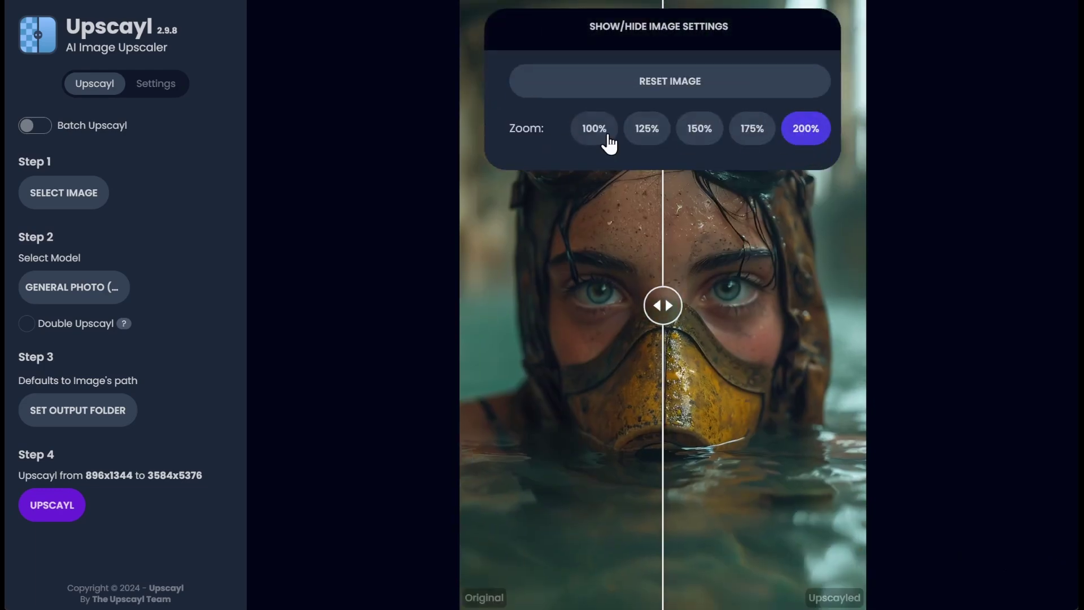
{"action": "left_click", "coordinate": [612, 133]}
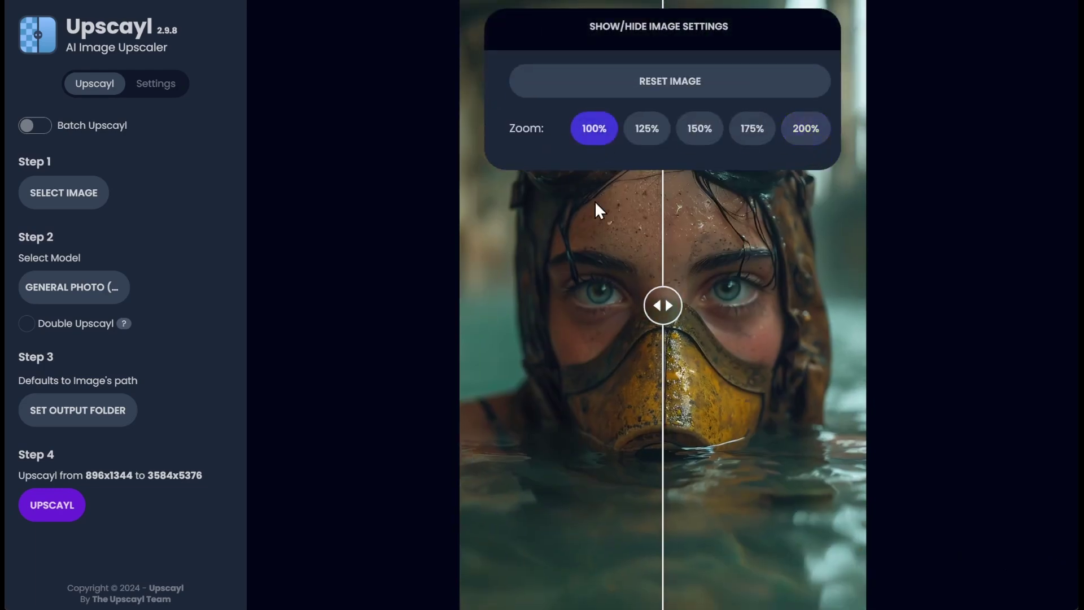
{"action": "left_click", "coordinate": [686, 28]}
{"action": "left_click_drag", "start_coordinate": [660, 305], "coordinate": [655, 337]}
Upscale the goggled woman image with the General Photo (Remacri) model and compare the result with the original.
{"action": "left_click", "coordinate": [31, 295]}
{"action": "left_click", "coordinate": [32, 358]}
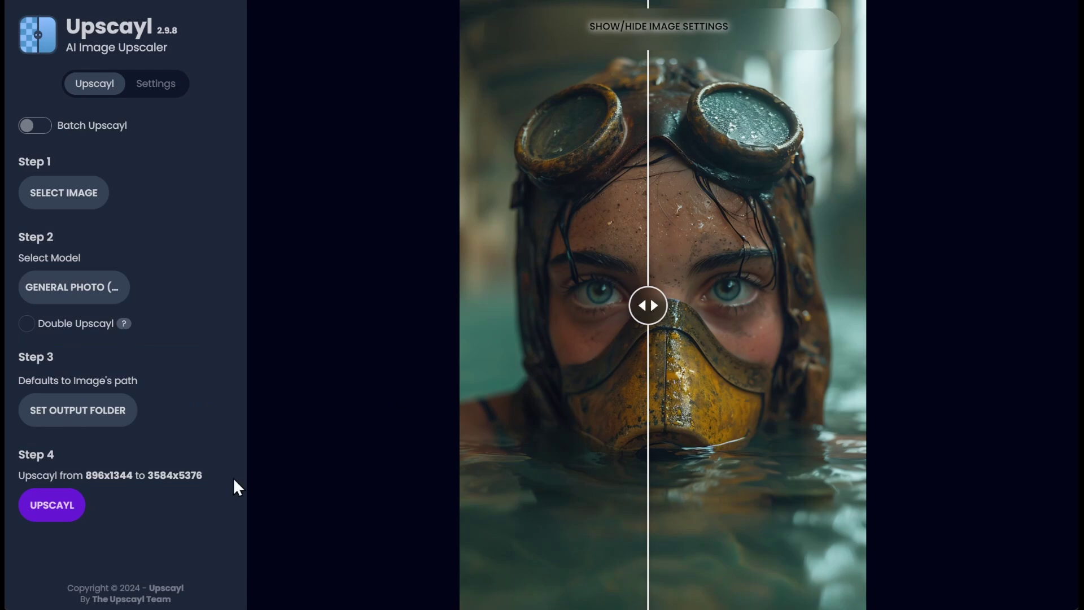
{"action": "left_click", "coordinate": [45, 510]}
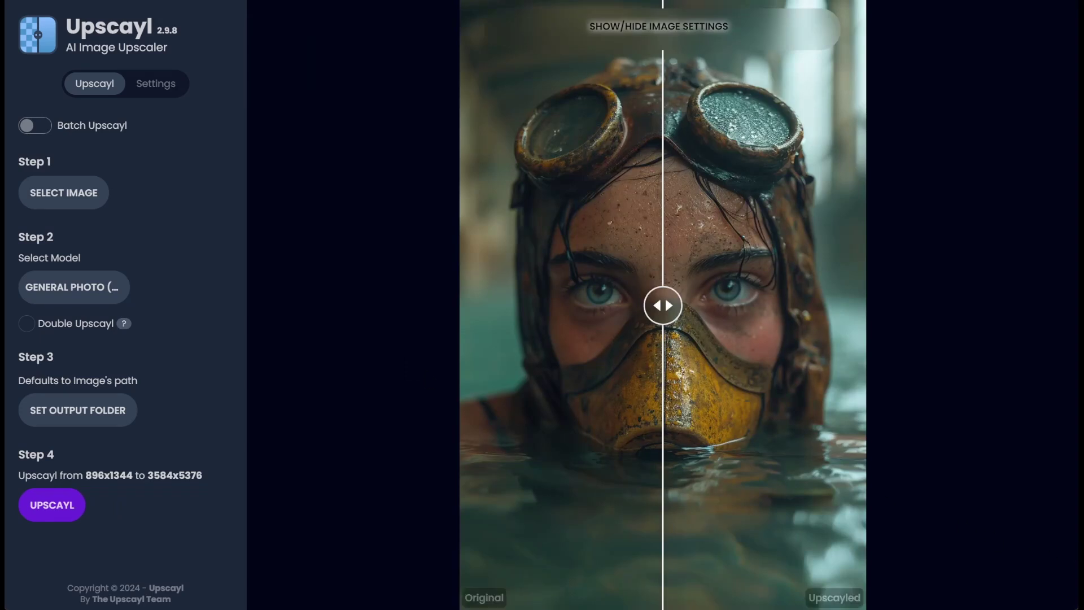
{"action": "left_click_drag", "start_coordinate": [658, 308], "coordinate": [615, 346]}
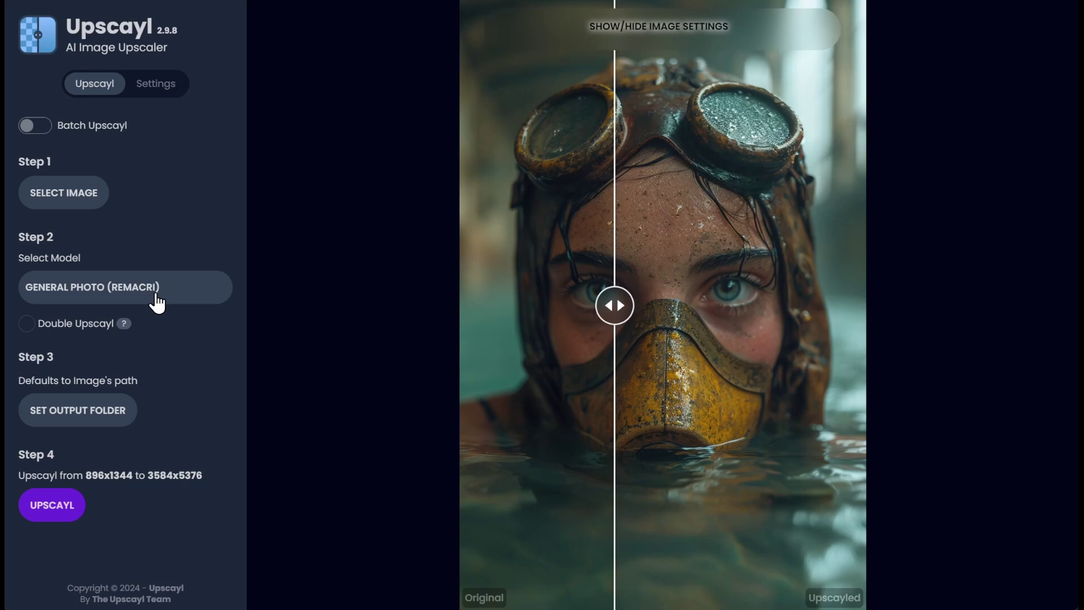
Upscale the goggled woman image with the General Photo (Ultramix Balanced) model and compare the result with the original.
{"action": "left_click", "coordinate": [77, 294]}
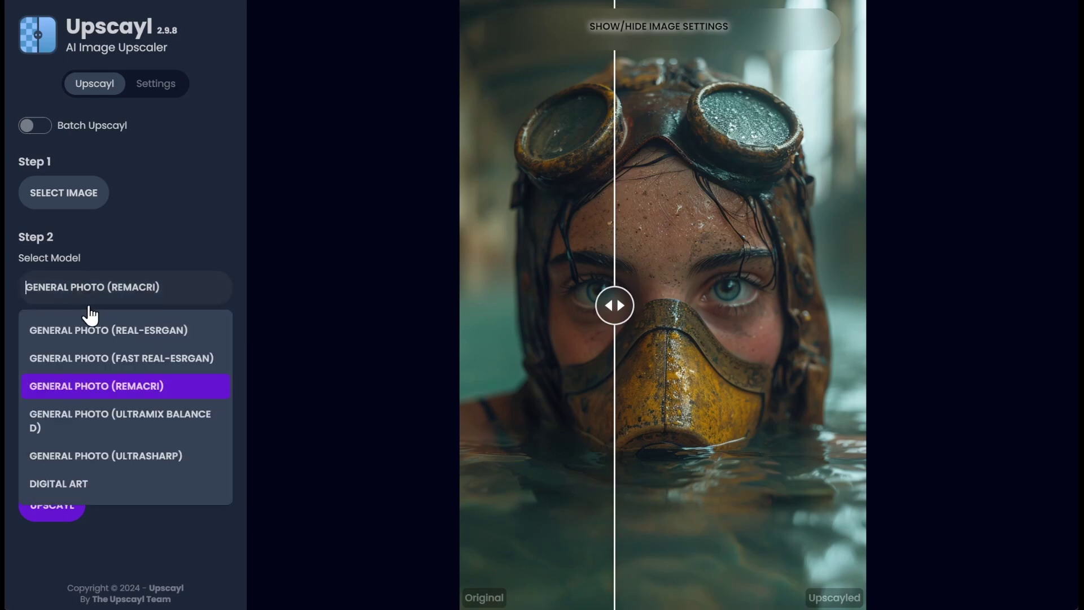
{"action": "left_click", "coordinate": [77, 428]}
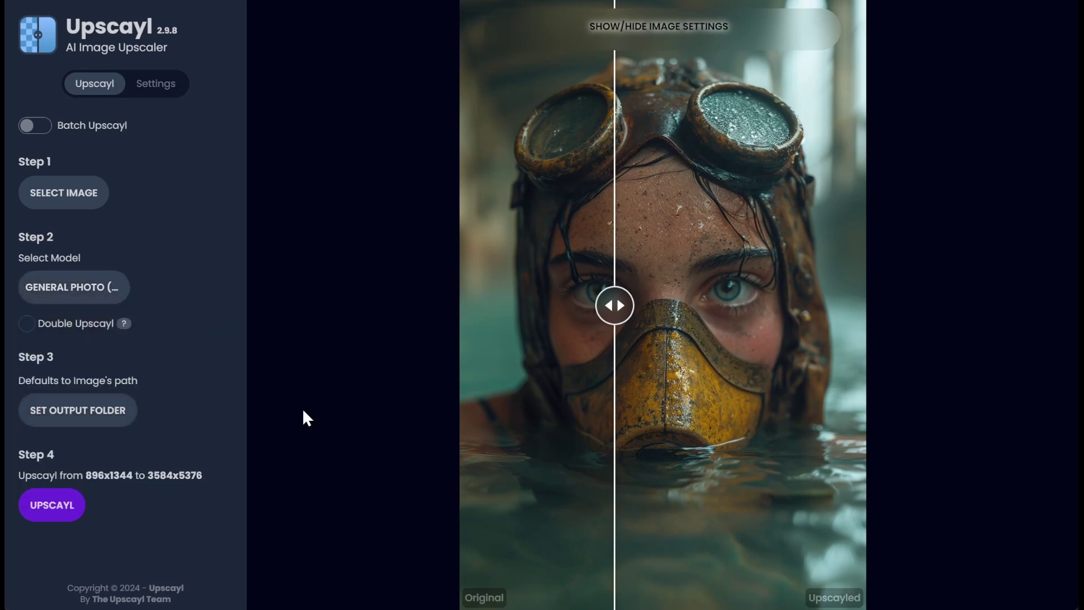
{"action": "left_click", "coordinate": [45, 512]}
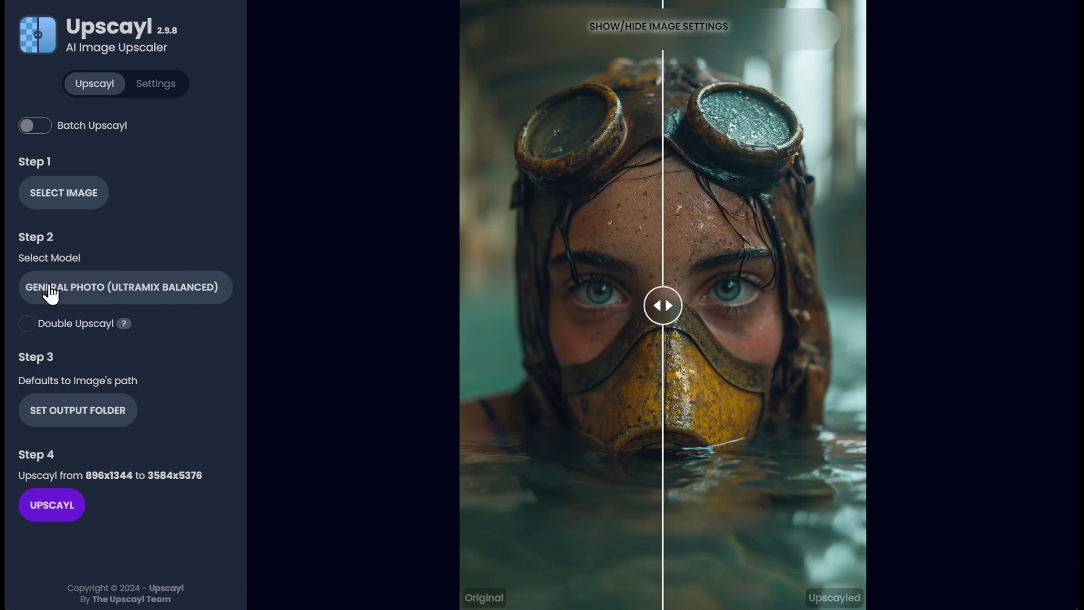
{"action": "left_click_drag", "start_coordinate": [663, 304], "coordinate": [659, 349]}
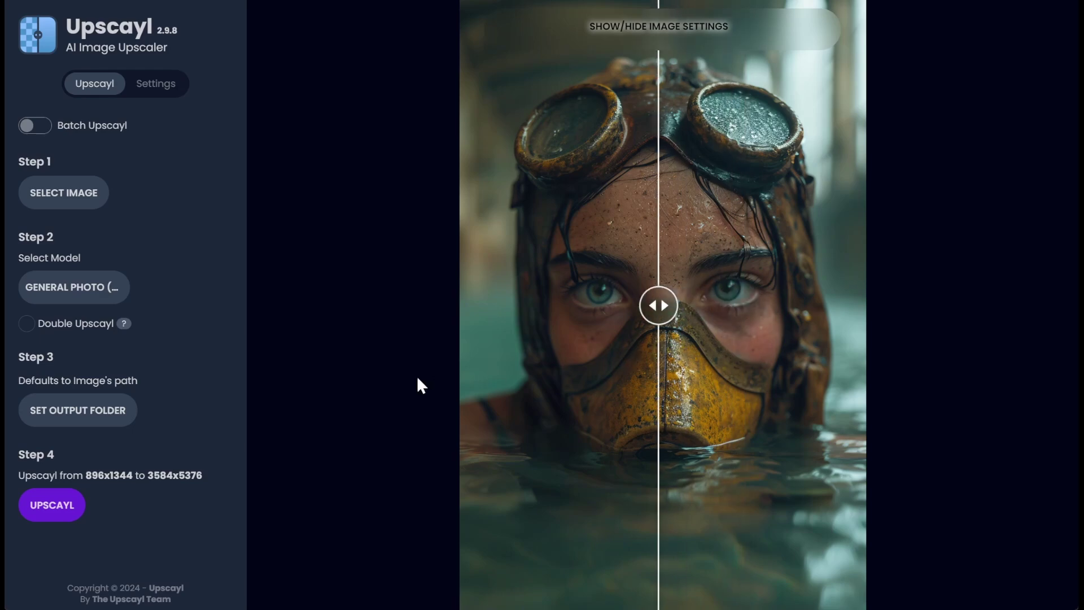
Upscale the goggled woman image with the General Photo (Ultrasharp) model and compare the result with the original.
{"action": "left_click", "coordinate": [65, 288]}
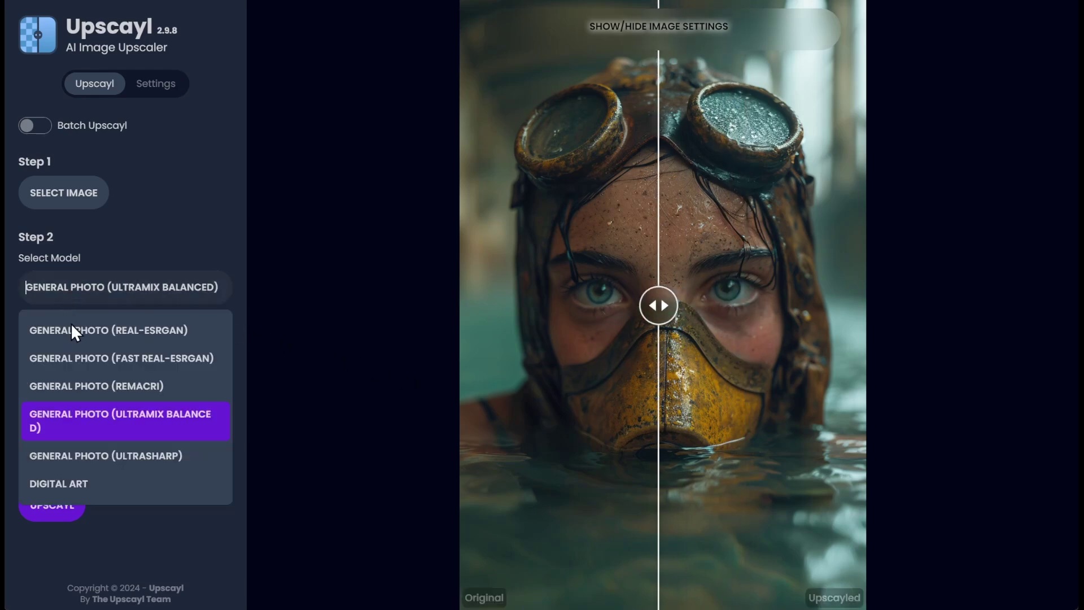
{"action": "left_click", "coordinate": [33, 452]}
{"action": "left_click", "coordinate": [59, 509]}
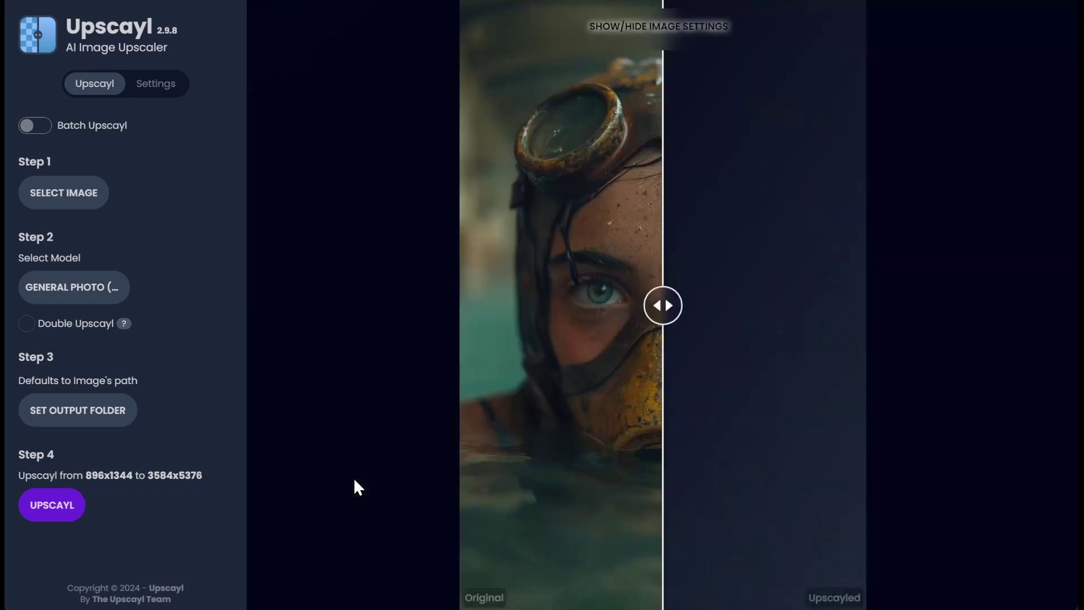
{"action": "mouse_move", "coordinate": [663, 326]}
{"action": "left_mouse_down"}
{"action": "mouse_move", "coordinate": [761, 325]}
{"action": "mouse_move", "coordinate": [503, 327]}
{"action": "mouse_move", "coordinate": [749, 332]}
{"action": "mouse_move", "coordinate": [663, 337]}
{"action": "left_mouse_up"}
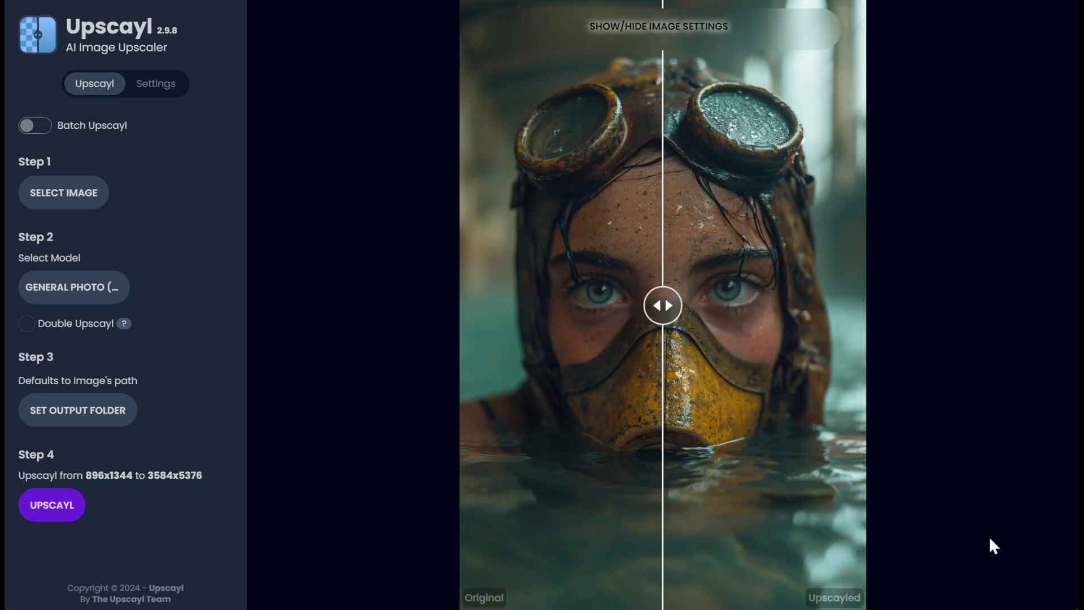
Upscale the goggled woman image with the Digital Art model and compare the result with the original.
{"action": "left_click", "coordinate": [65, 297]}
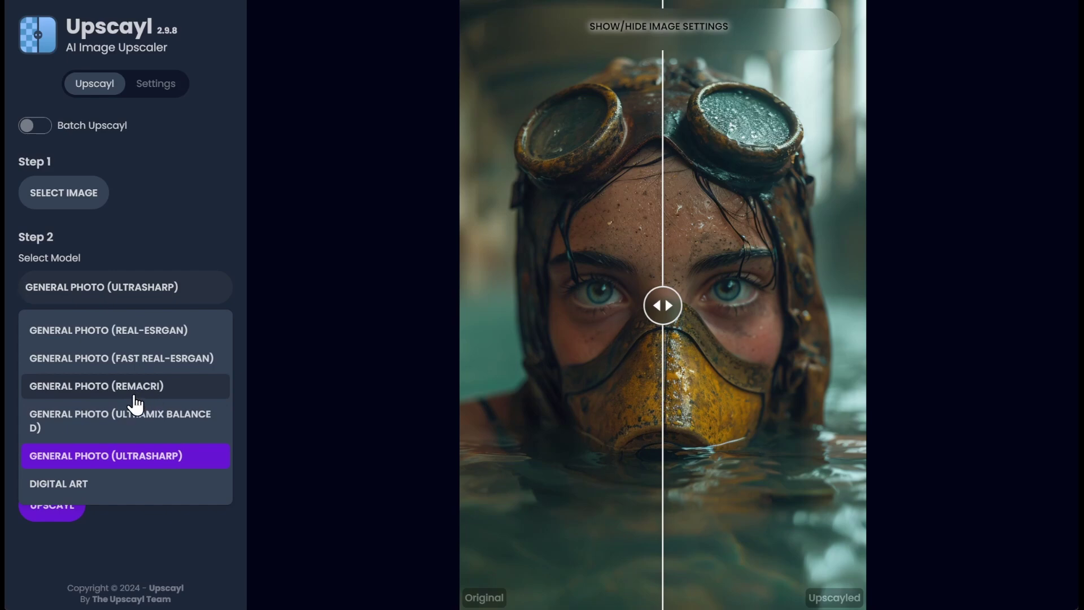
{"action": "left_click", "coordinate": [107, 485]}
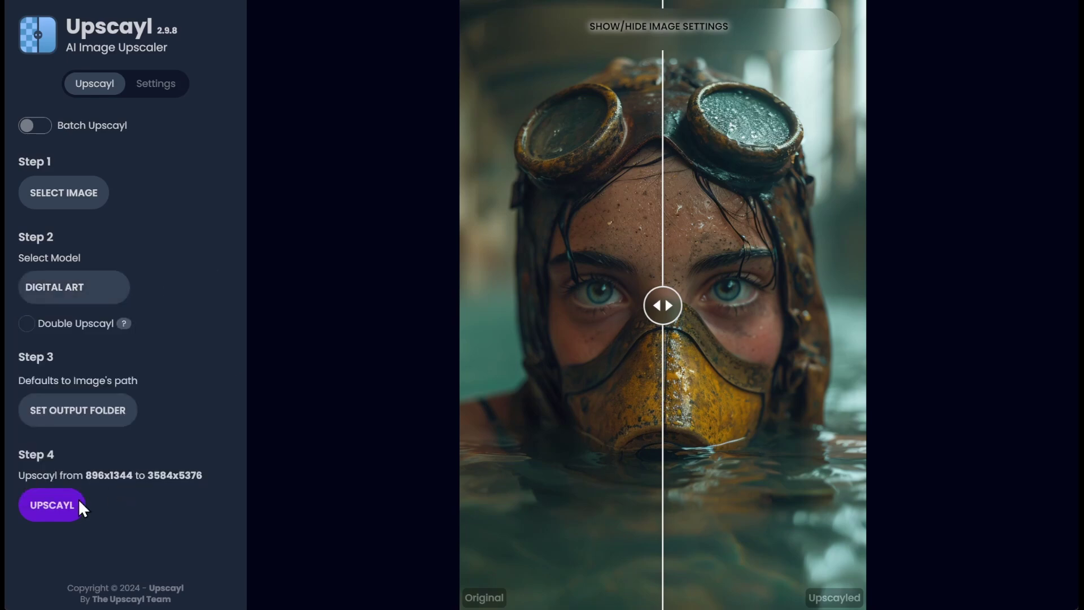
{"action": "left_click", "coordinate": [48, 508]}
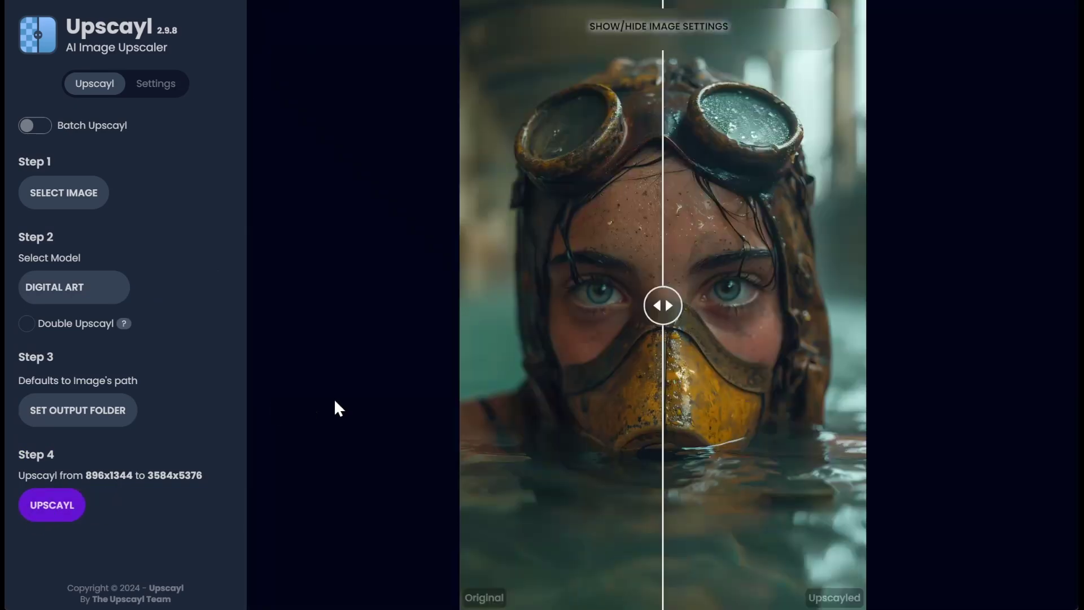
{"action": "left_click_drag", "start_coordinate": [652, 334], "coordinate": [641, 369]}
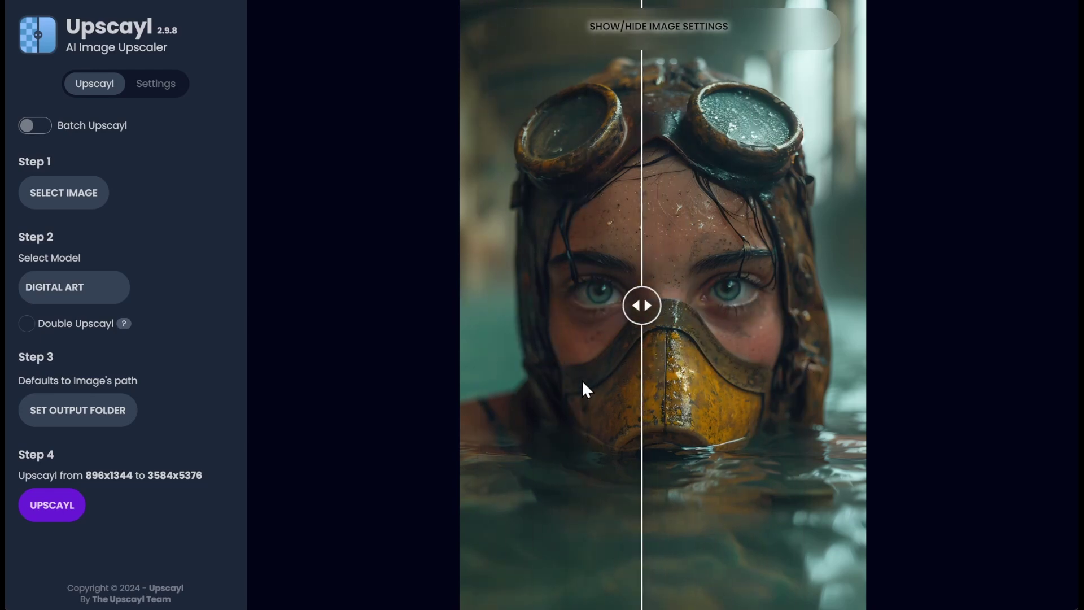
Reset the goggled woman image and load the 1024x1024 hotel lobby image instead.
{"action": "left_click", "coordinate": [666, 33]}
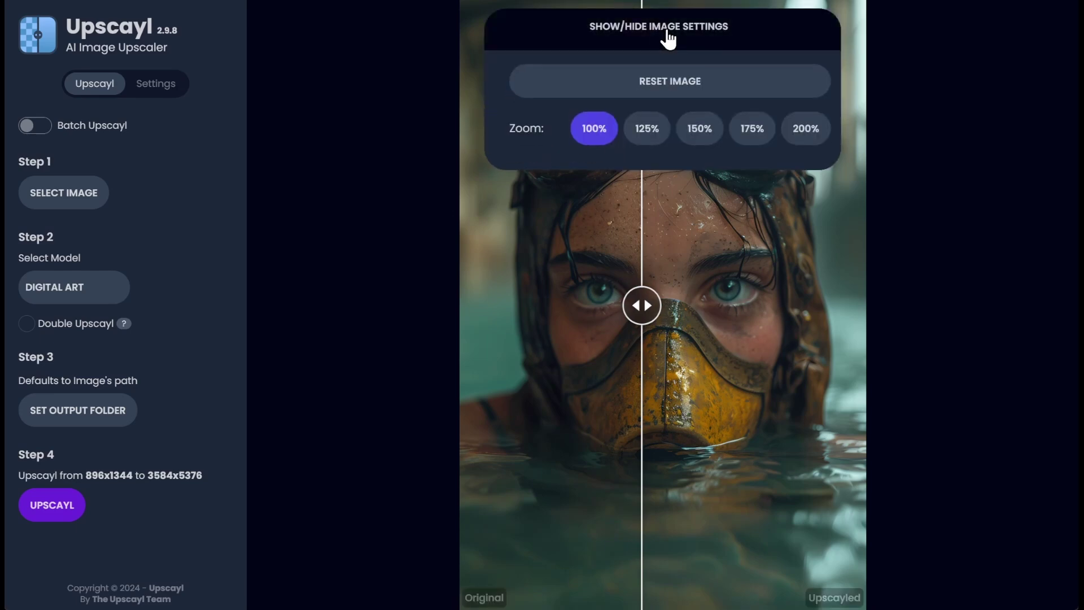
{"action": "left_click", "coordinate": [670, 80]}
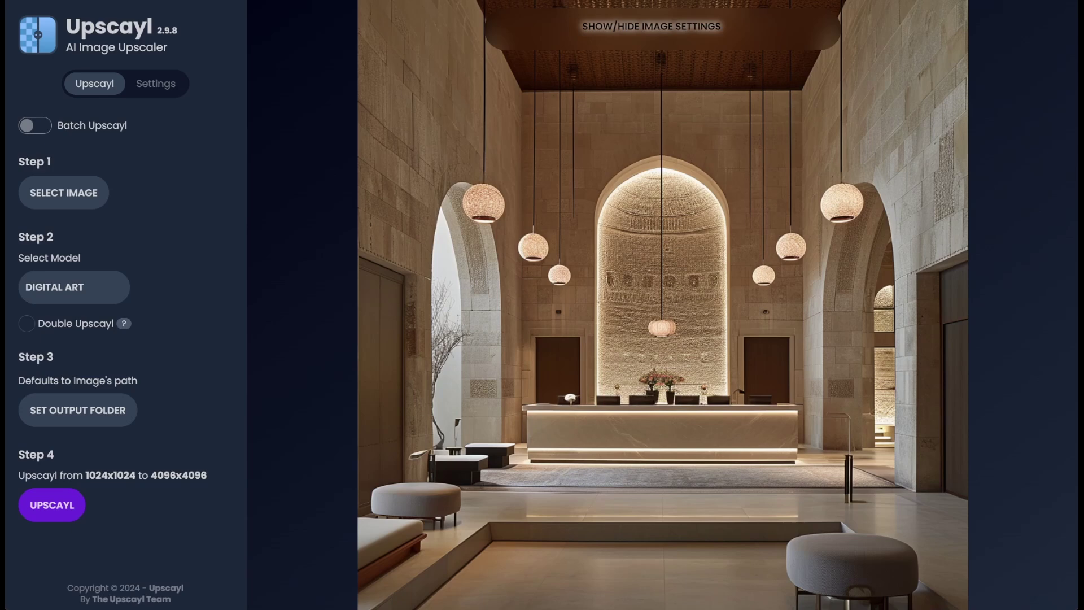
Upscale the hotel lobby image with the General Photo (Real-ESRGAN) model and compare the result with the original.
{"action": "left_click", "coordinate": [96, 288]}
{"action": "left_click", "coordinate": [96, 330]}
{"action": "left_click", "coordinate": [35, 511]}
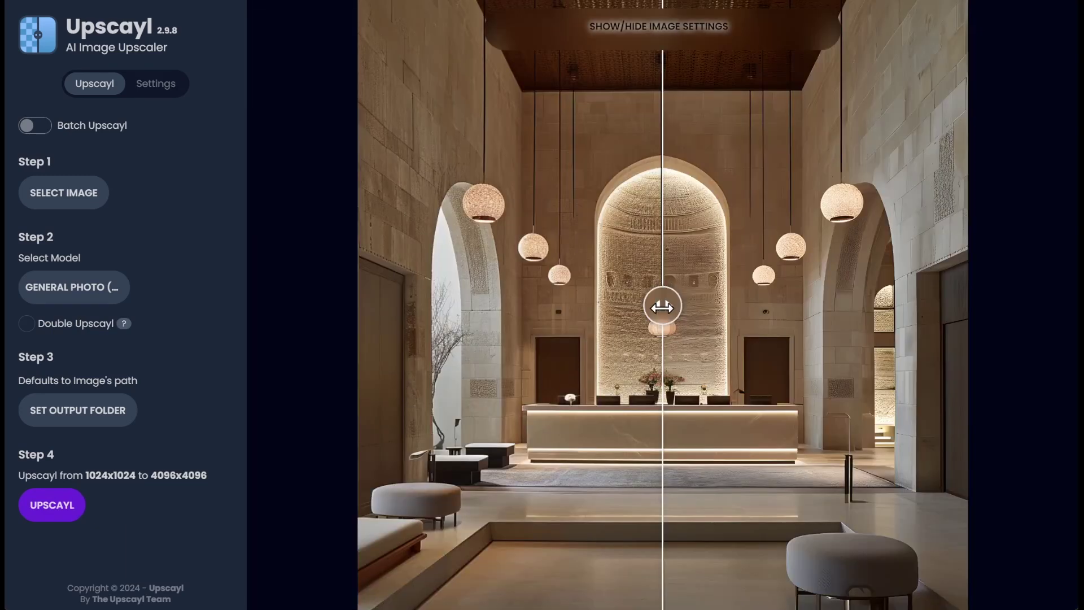
{"action": "left_click_drag", "start_coordinate": [662, 307], "coordinate": [687, 309]}
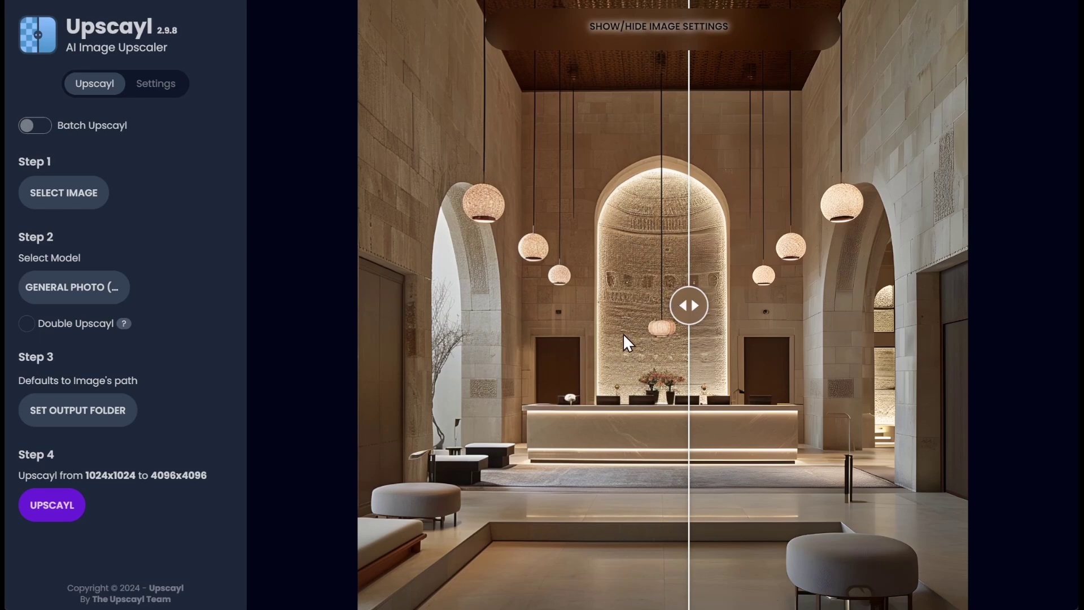
{"action": "mouse_move", "coordinate": [688, 304]}
{"action": "left_mouse_down"}
{"action": "mouse_move", "coordinate": [564, 305]}
{"action": "mouse_move", "coordinate": [768, 306]}
{"action": "mouse_move", "coordinate": [602, 328]}
{"action": "mouse_move", "coordinate": [668, 304]}
{"action": "mouse_move", "coordinate": [803, 305]}
{"action": "mouse_move", "coordinate": [650, 324]}
{"action": "mouse_move", "coordinate": [484, 310]}
{"action": "mouse_move", "coordinate": [385, 320]}
{"action": "mouse_move", "coordinate": [527, 308]}
{"action": "mouse_move", "coordinate": [416, 323]}
{"action": "mouse_move", "coordinate": [476, 305]}
{"action": "mouse_move", "coordinate": [700, 318]}
{"action": "left_mouse_up"}
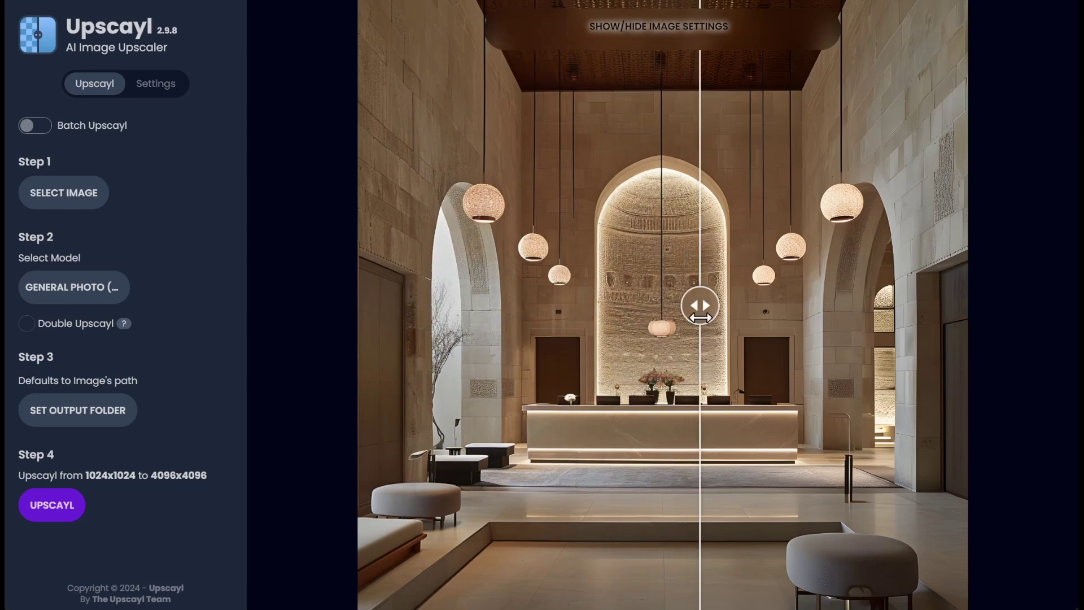
Upscale the hotel lobby image with the General Photo (Fast Real-ESRGAN) model and compare the result with the original.
{"action": "left_click", "coordinate": [78, 291]}
{"action": "left_click", "coordinate": [89, 361]}
{"action": "left_click", "coordinate": [57, 508]}
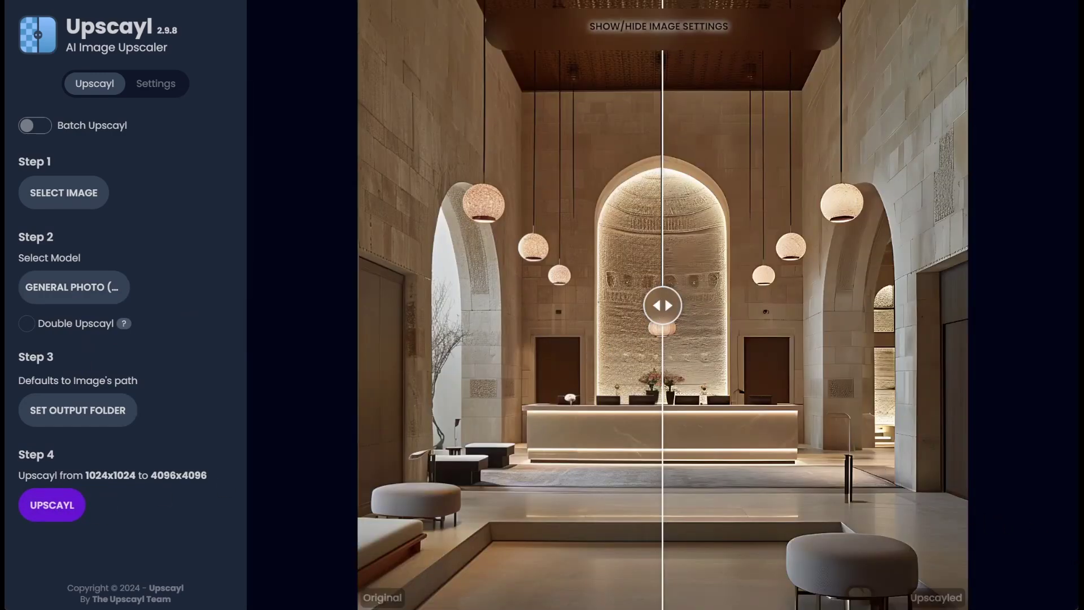
{"action": "left_click_drag", "start_coordinate": [652, 304], "coordinate": [639, 361]}
Upscale the hotel lobby image with the General Photo (Remacri) model and compare the result with the original.
{"action": "left_click", "coordinate": [97, 300]}
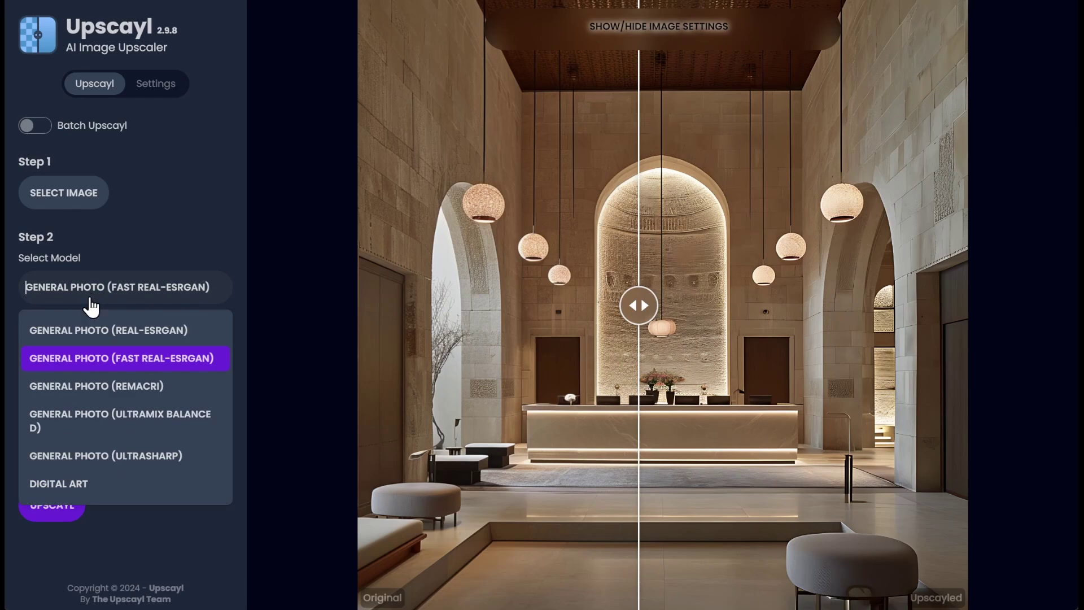
{"action": "left_click", "coordinate": [91, 390]}
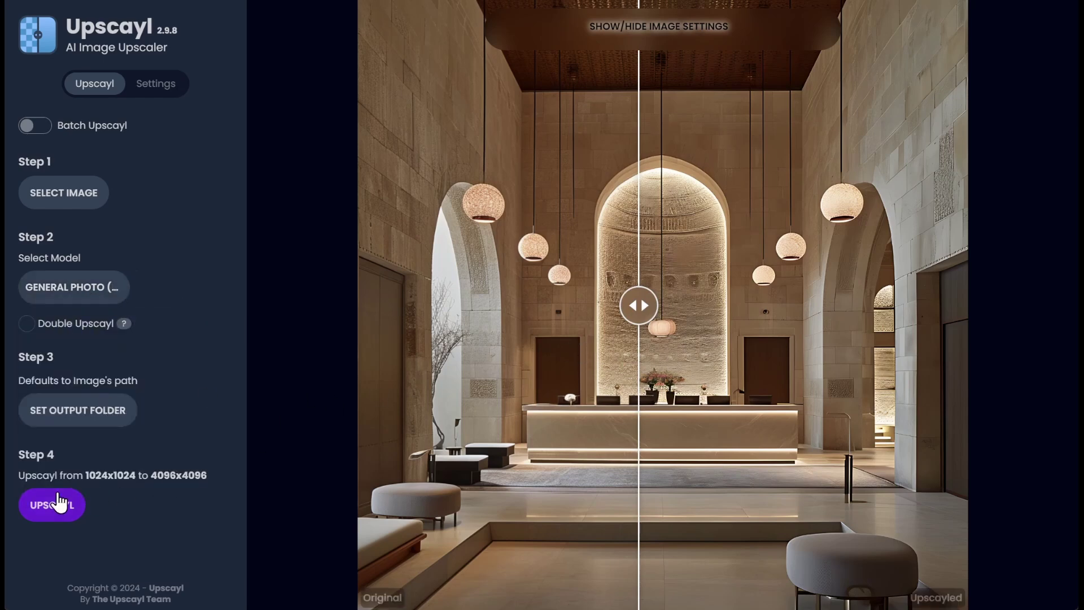
{"action": "left_click", "coordinate": [43, 506]}
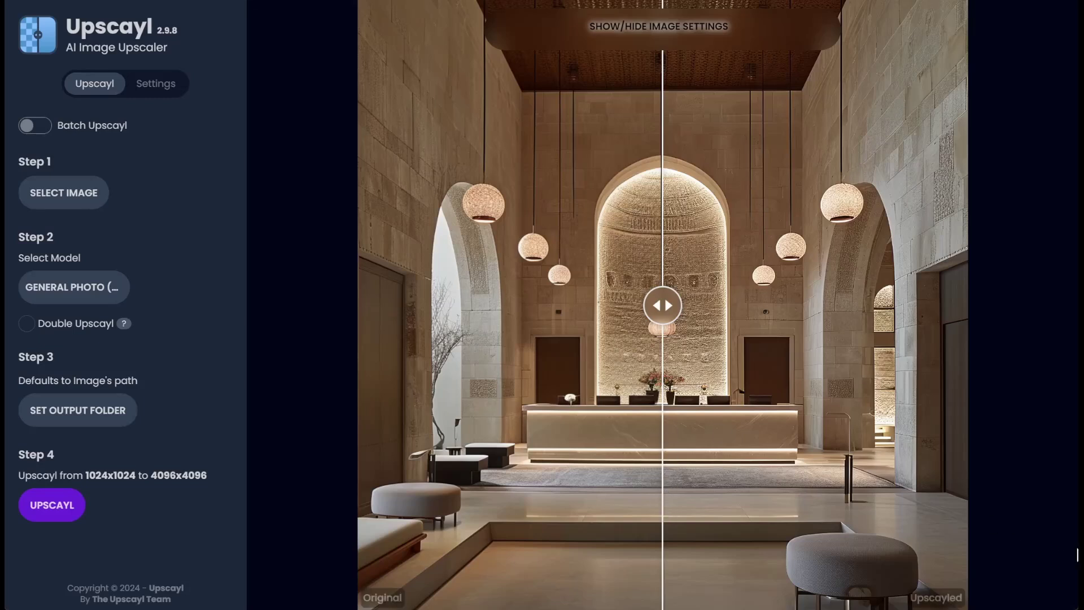
{"action": "left_click_drag", "start_coordinate": [653, 307], "coordinate": [565, 361]}
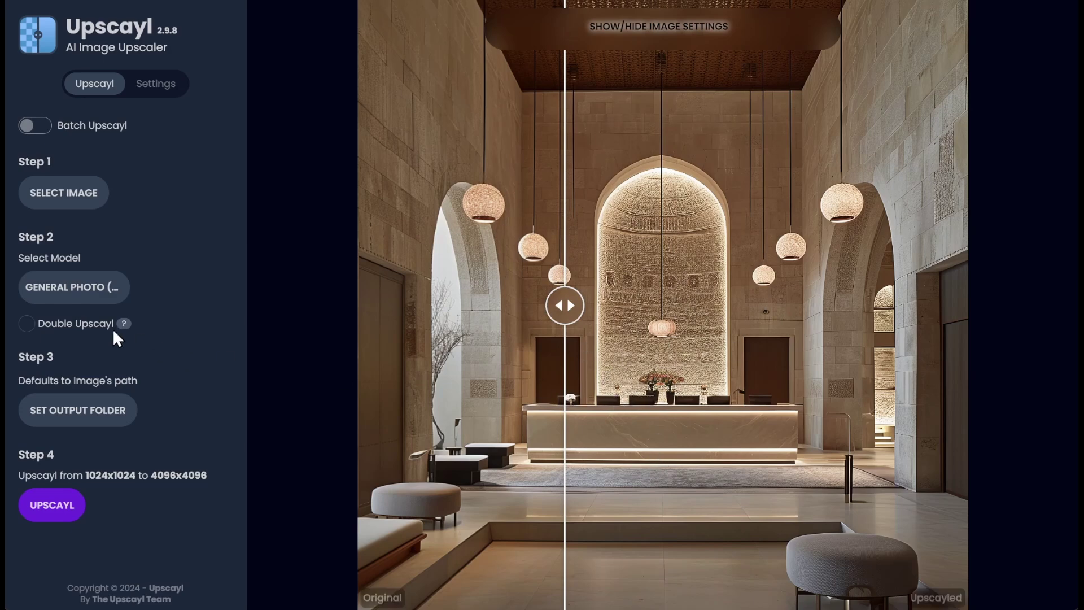
Upscale the hotel lobby image with the General Photo (Ultramix Balanced) model and compare the result with the original.
{"action": "left_click", "coordinate": [97, 293]}
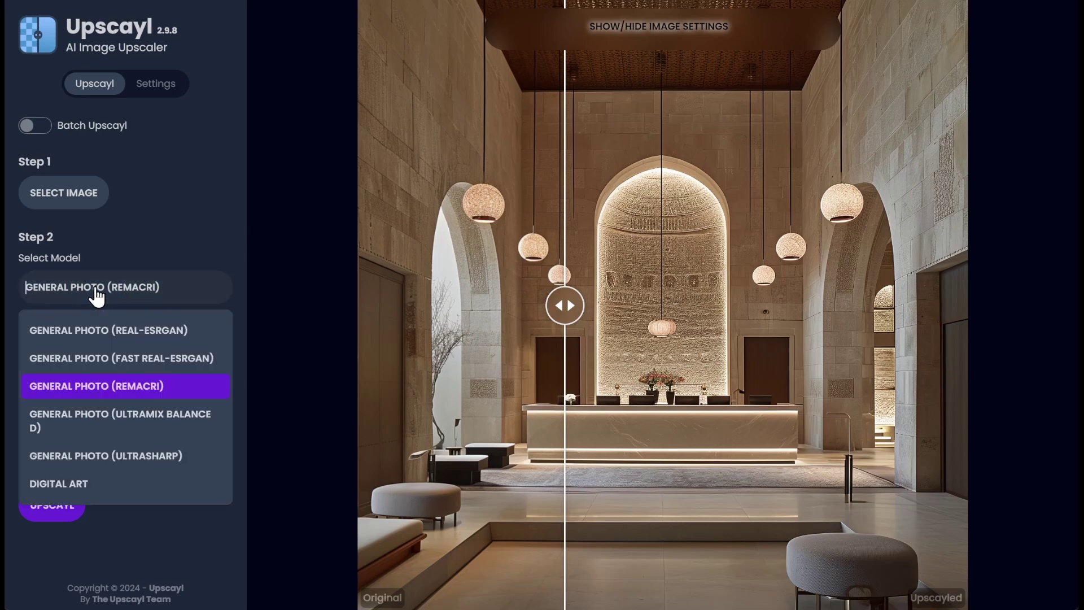
{"action": "left_click", "coordinate": [93, 423]}
{"action": "left_click", "coordinate": [50, 511]}
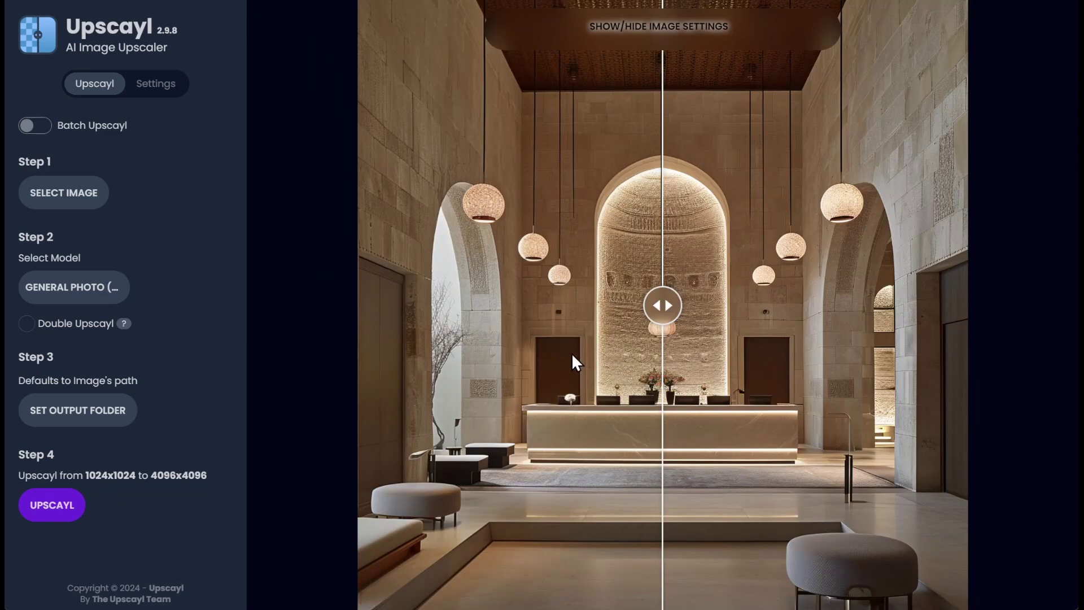
{"action": "left_click_drag", "start_coordinate": [648, 312], "coordinate": [567, 350]}
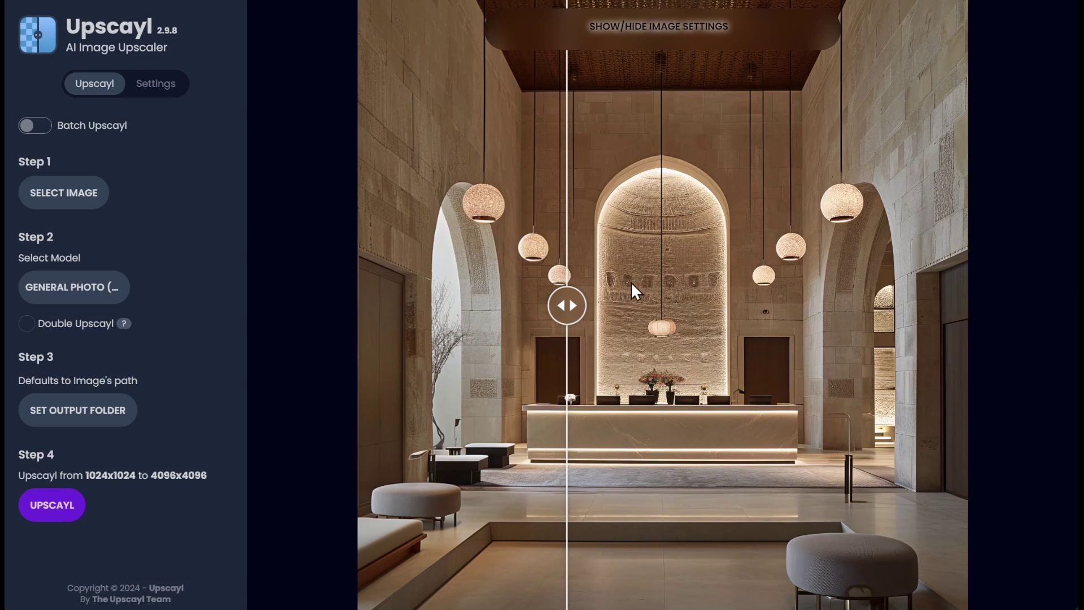
{"action": "left_click_drag", "start_coordinate": [567, 311], "coordinate": [589, 329]}
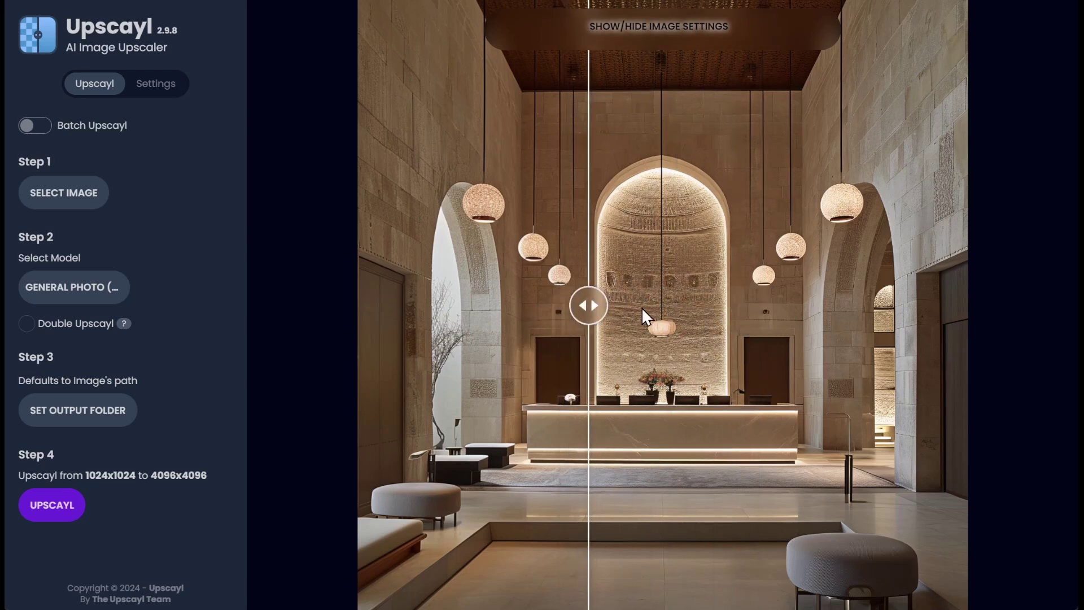
{"action": "left_click_drag", "start_coordinate": [572, 345], "coordinate": [569, 321]}
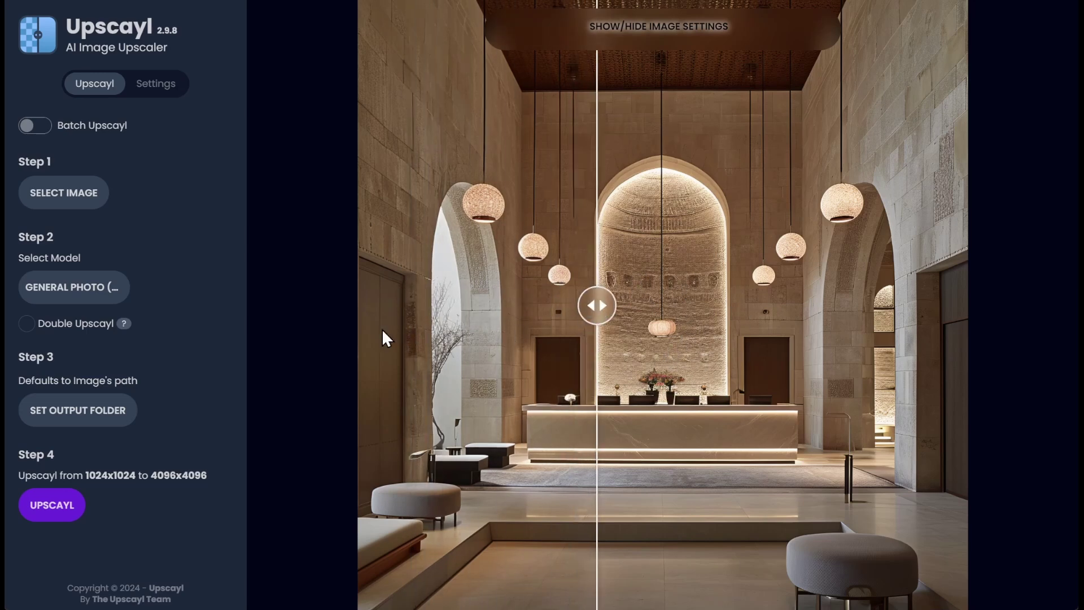
Upscale the hotel lobby image with the General Photo (Ultrasharp) model and compare the result with the original.
{"action": "left_click", "coordinate": [78, 293]}
{"action": "left_click", "coordinate": [50, 456]}
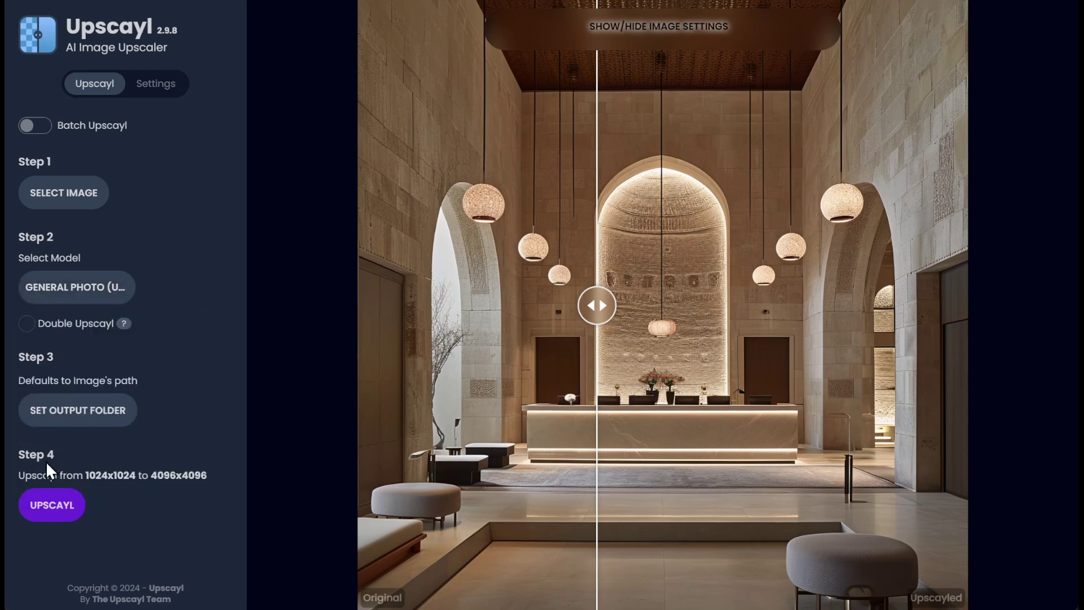
{"action": "left_click", "coordinate": [41, 508]}
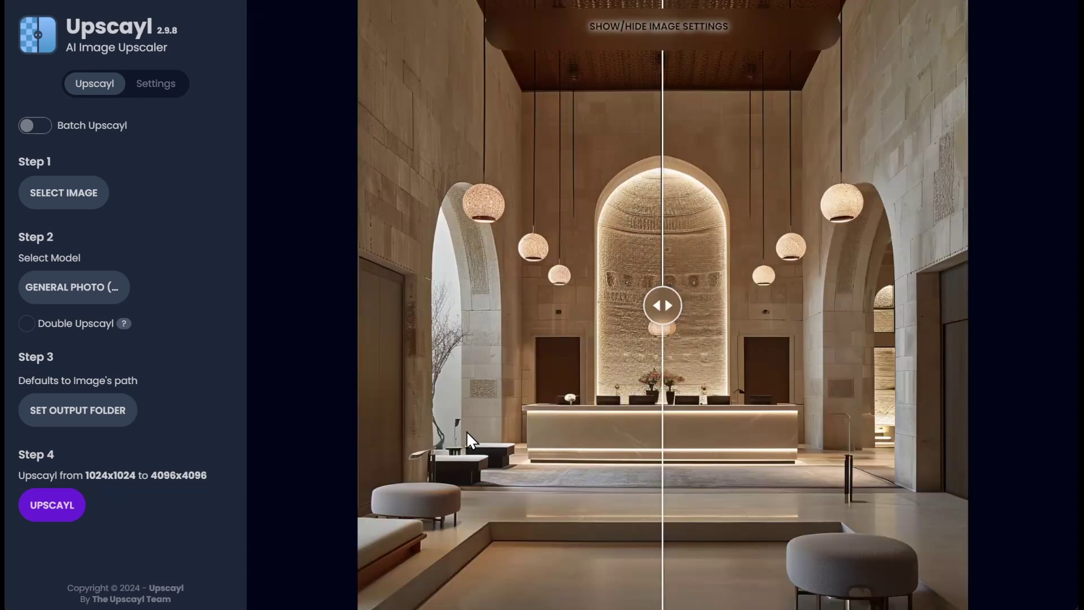
{"action": "left_click_drag", "start_coordinate": [660, 305], "coordinate": [547, 335]}
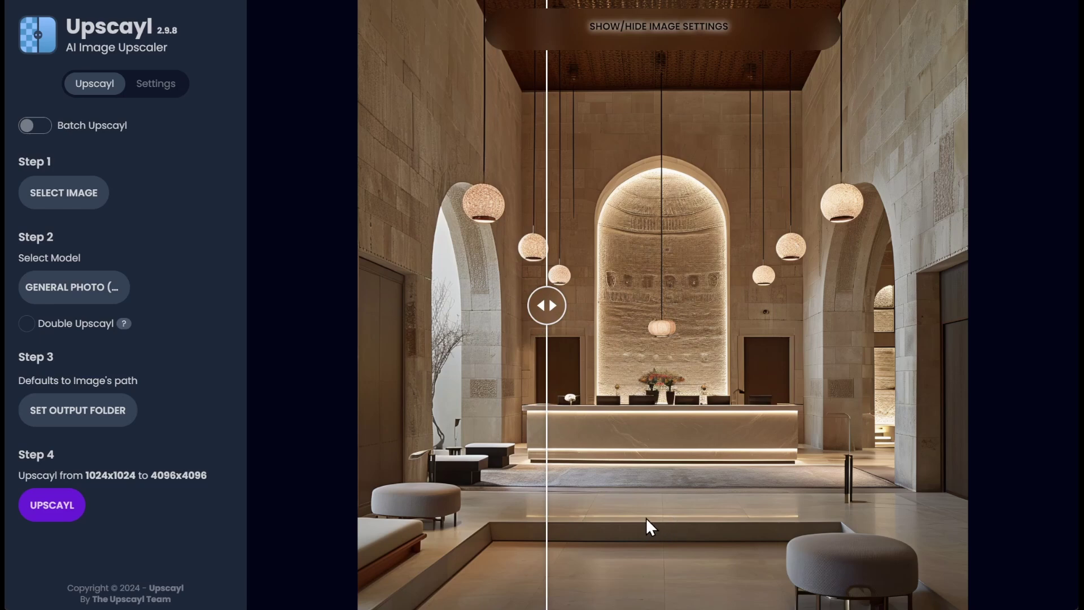
{"action": "left_click_drag", "start_coordinate": [548, 308], "coordinate": [552, 330]}
Upscale the hotel lobby image with the Digital Art model and compare the result with the original.
{"action": "left_click", "coordinate": [57, 289]}
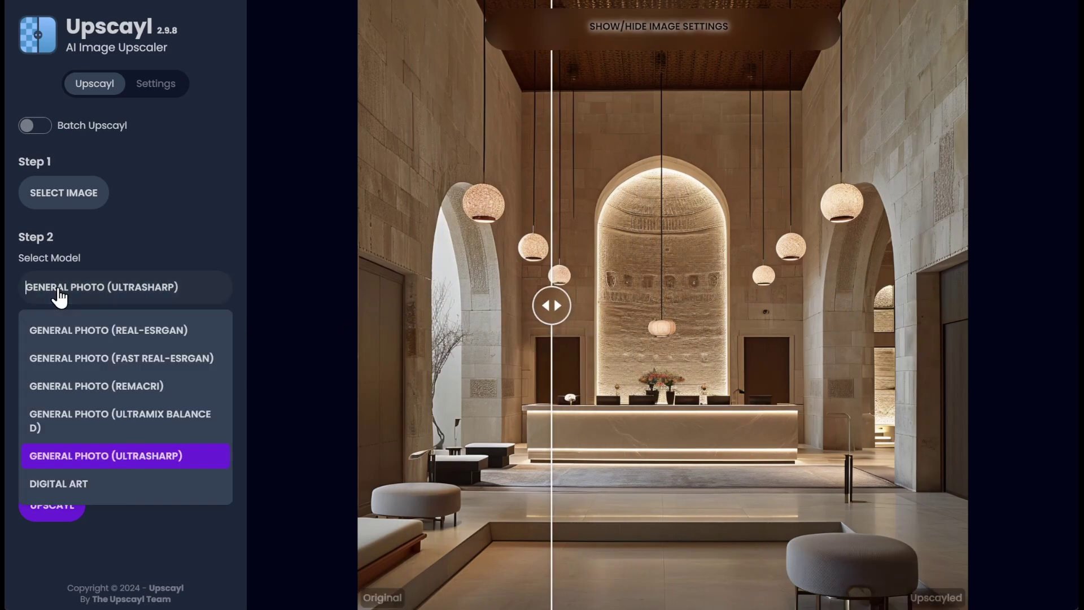
{"action": "left_click", "coordinate": [78, 483]}
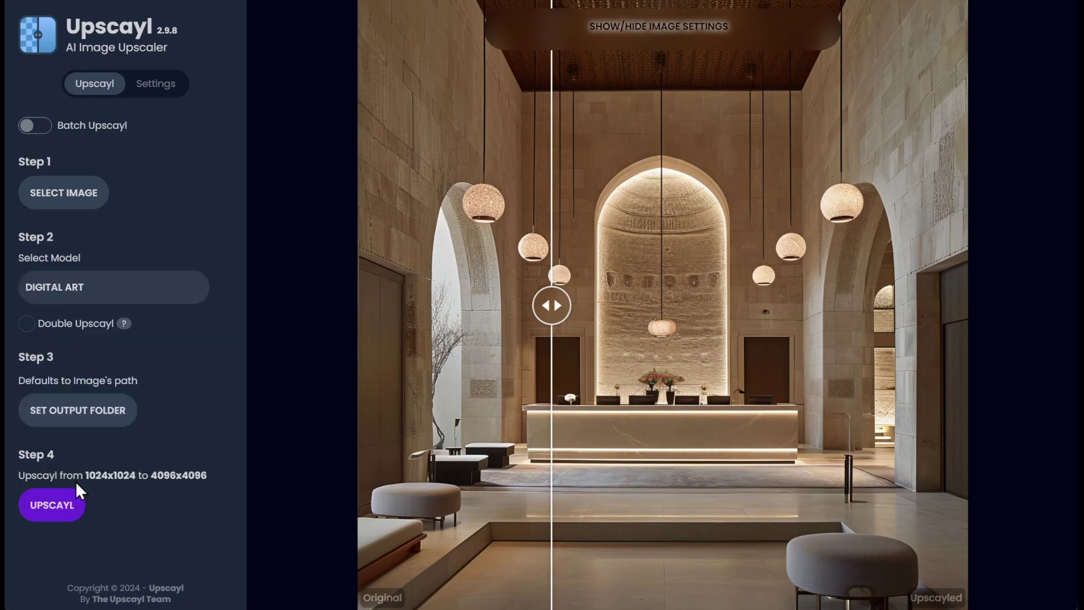
{"action": "left_click", "coordinate": [49, 515]}
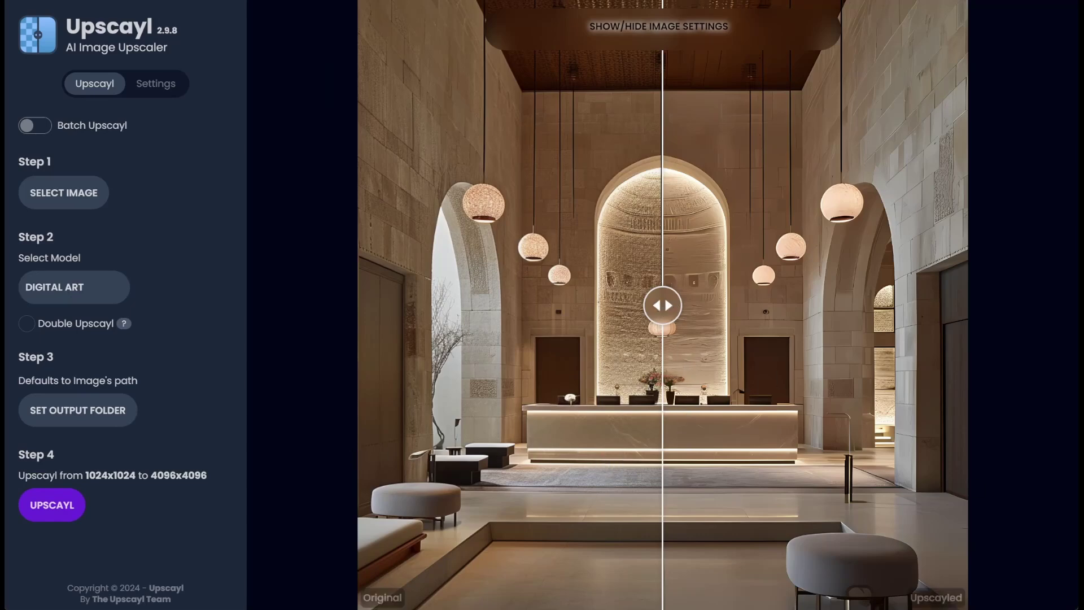
{"action": "left_click_drag", "start_coordinate": [647, 299], "coordinate": [576, 325]}
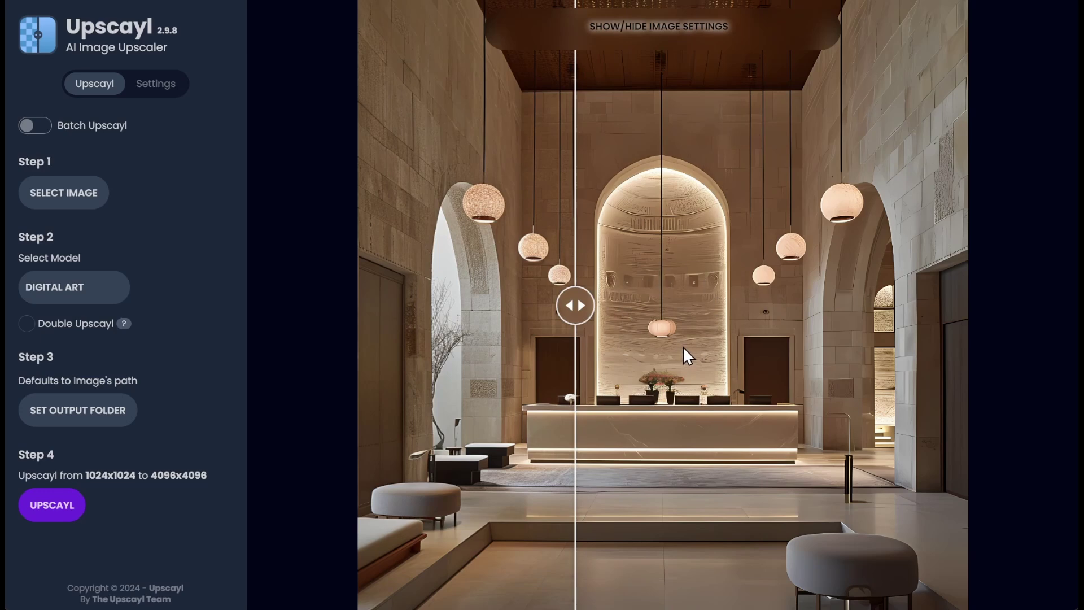
Switch back to the General Photo (Remacri) model, upscale the hotel lobby image again and compare it with the original.
{"action": "left_click", "coordinate": [81, 295]}
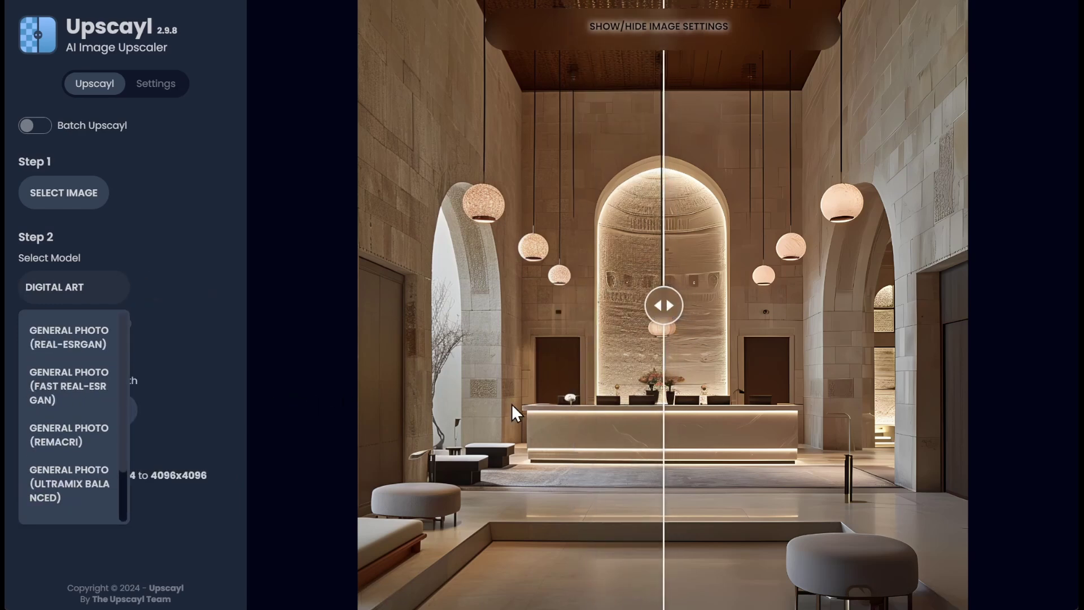
{"action": "left_click", "coordinate": [126, 296]}
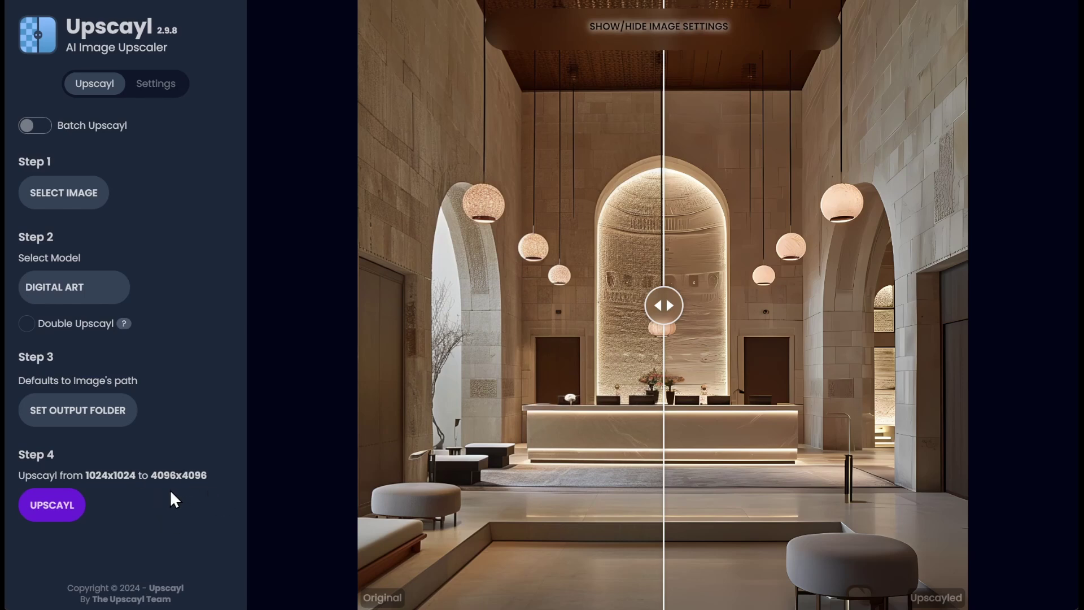
{"action": "left_click", "coordinate": [90, 288]}
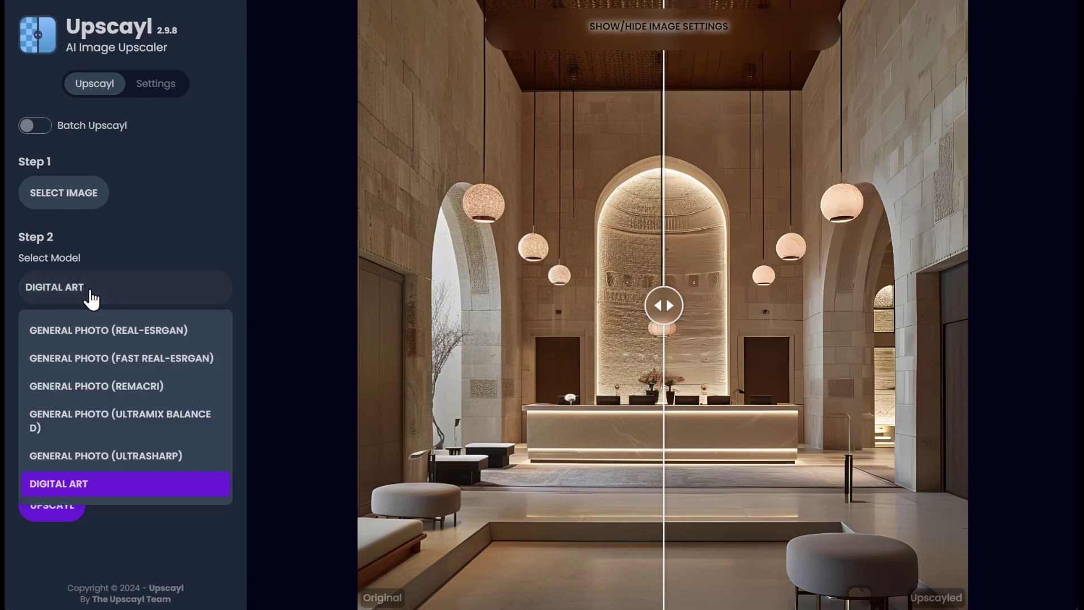
{"action": "left_click", "coordinate": [100, 385]}
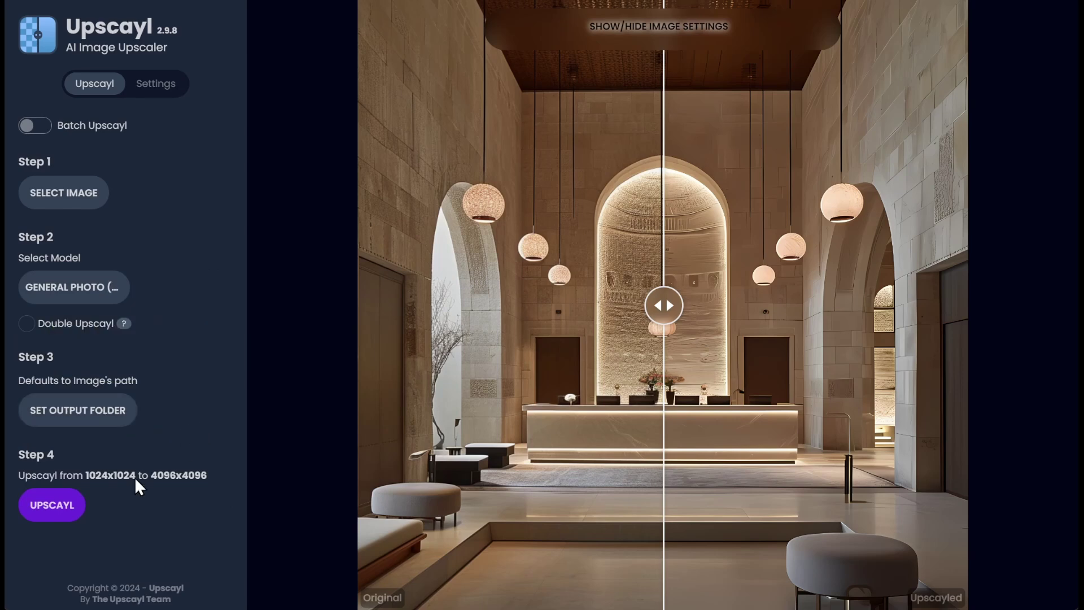
{"action": "left_click", "coordinate": [51, 504]}
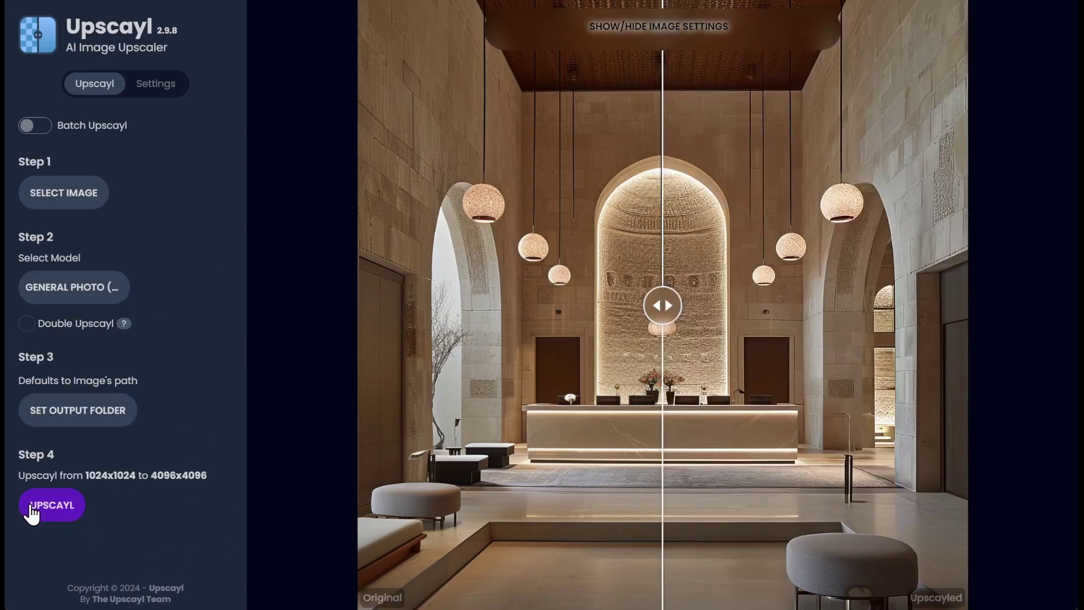
{"action": "left_click_drag", "start_coordinate": [662, 305], "coordinate": [570, 306]}
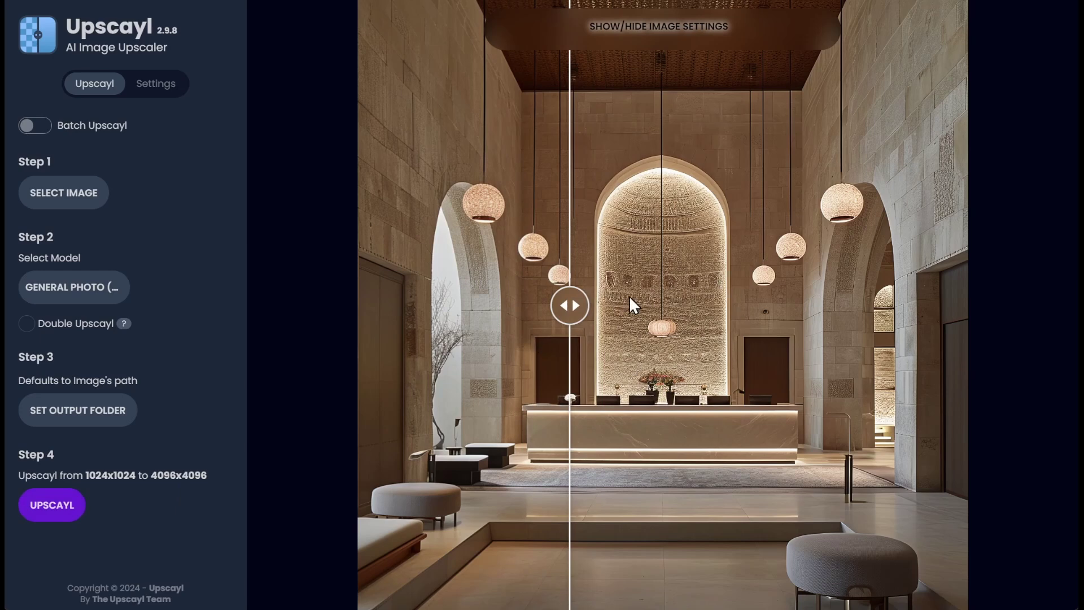
Enable Double Upscayl and upscale the hotel lobby image to 16384x16384 with the General Photo (Remacri) model.
{"action": "left_click", "coordinate": [26, 324]}
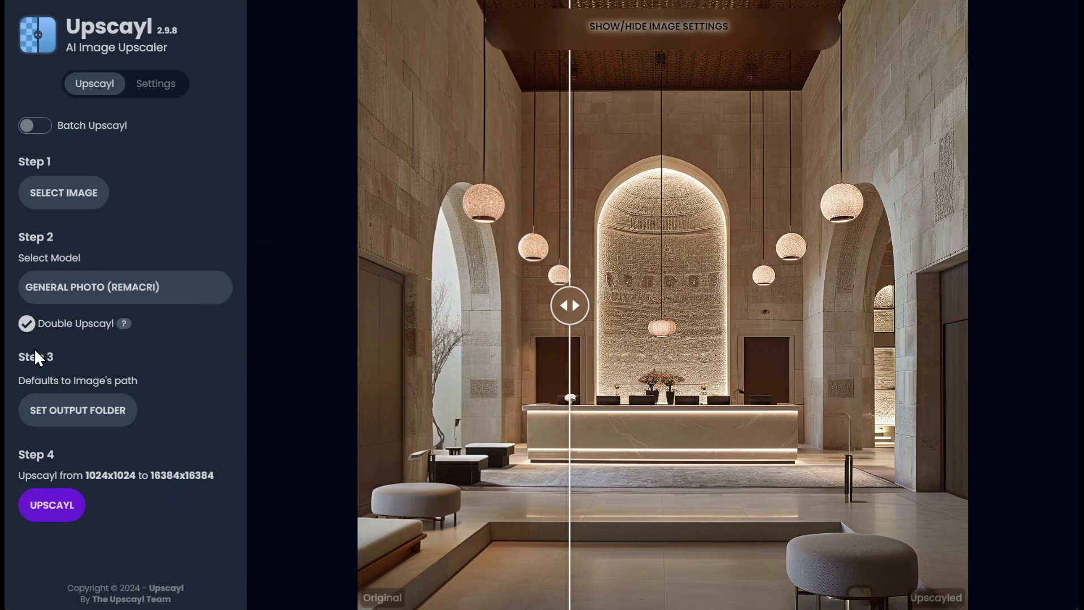
{"action": "left_click", "coordinate": [53, 515]}
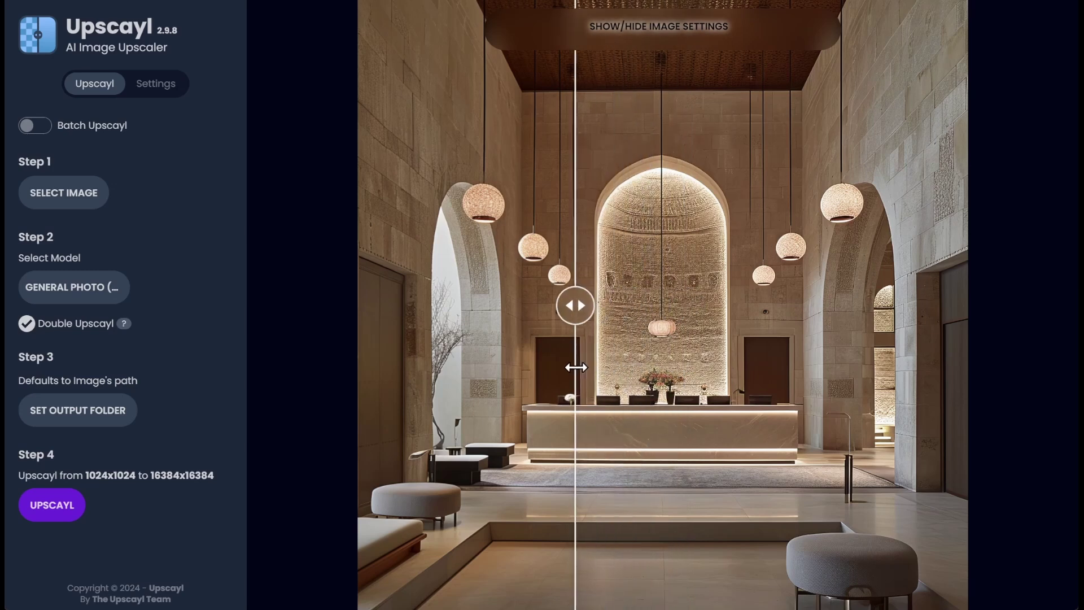
Compare the double-upscaled hotel lobby with the original at 200% zoom, then set the zoom back to 100%.
{"action": "left_click", "coordinate": [696, 33]}
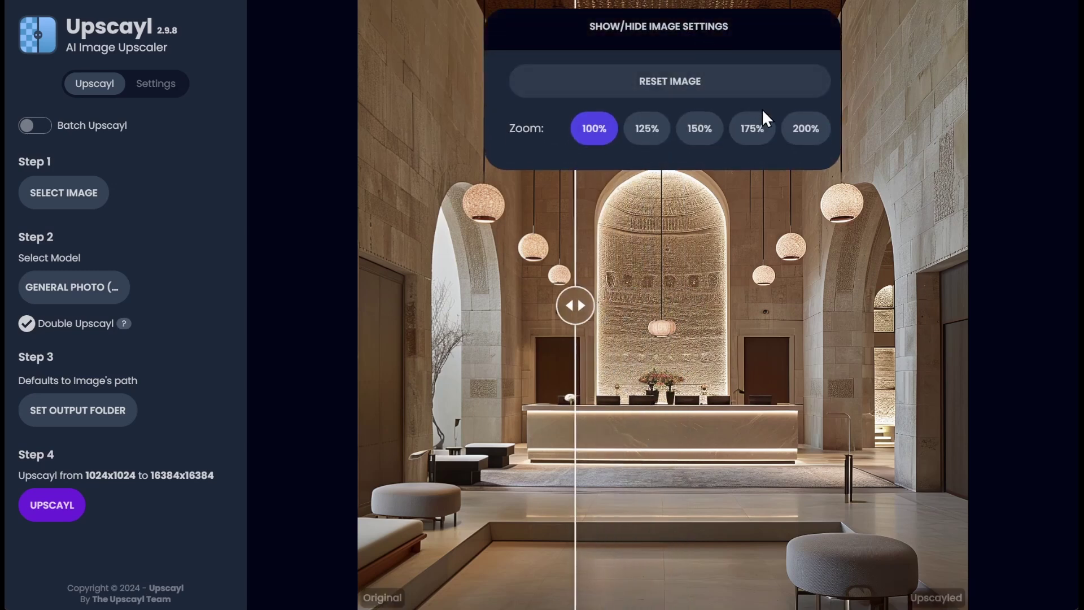
{"action": "left_click", "coordinate": [806, 135]}
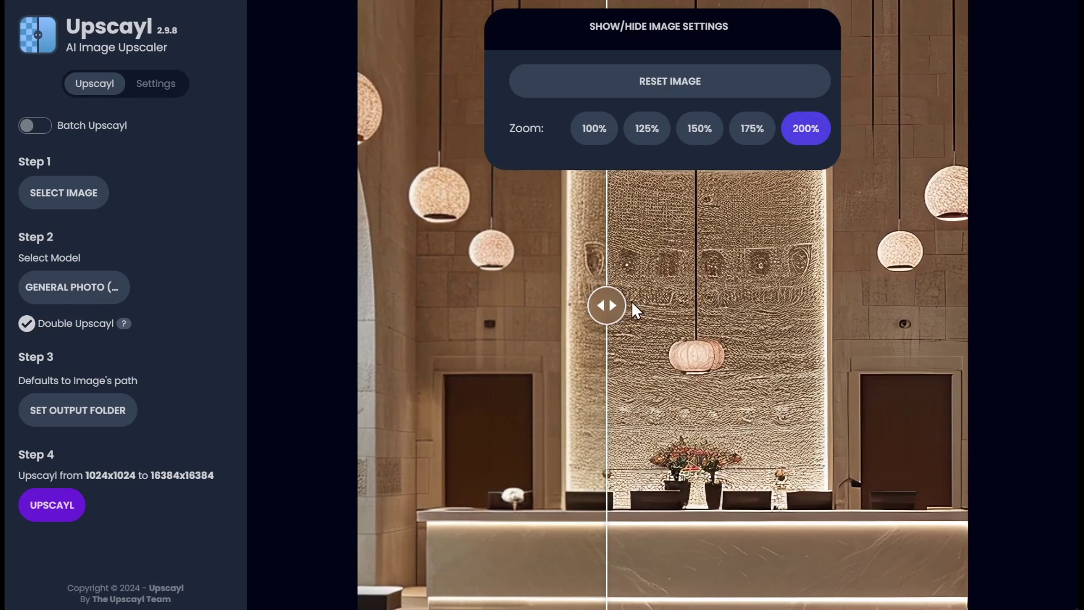
{"action": "left_click_drag", "start_coordinate": [648, 305], "coordinate": [455, 316]}
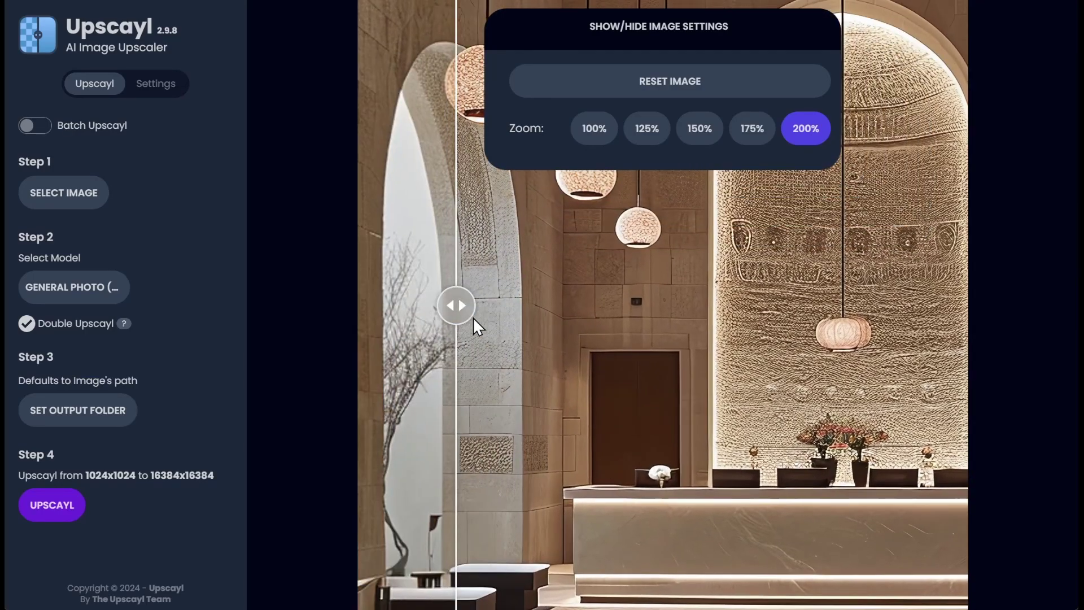
{"action": "left_click_drag", "start_coordinate": [477, 322], "coordinate": [541, 300]}
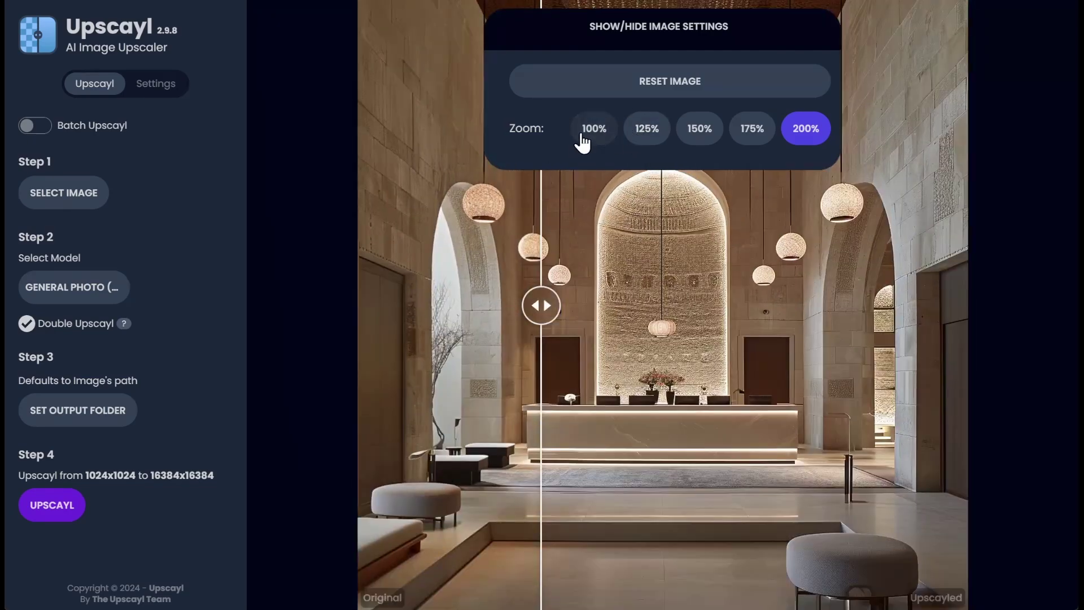
{"action": "left_click", "coordinate": [581, 138]}
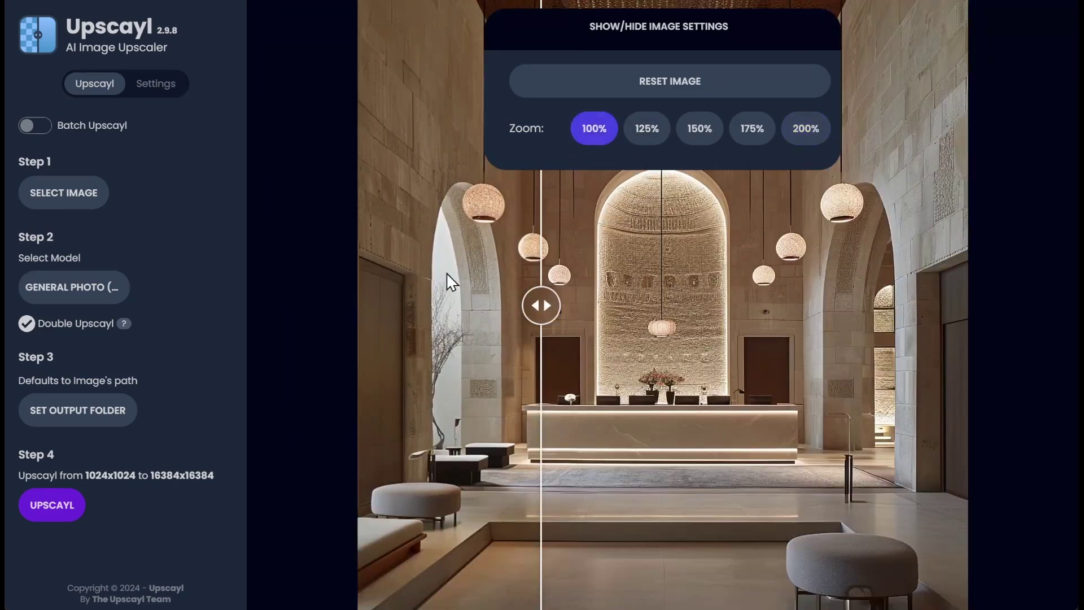